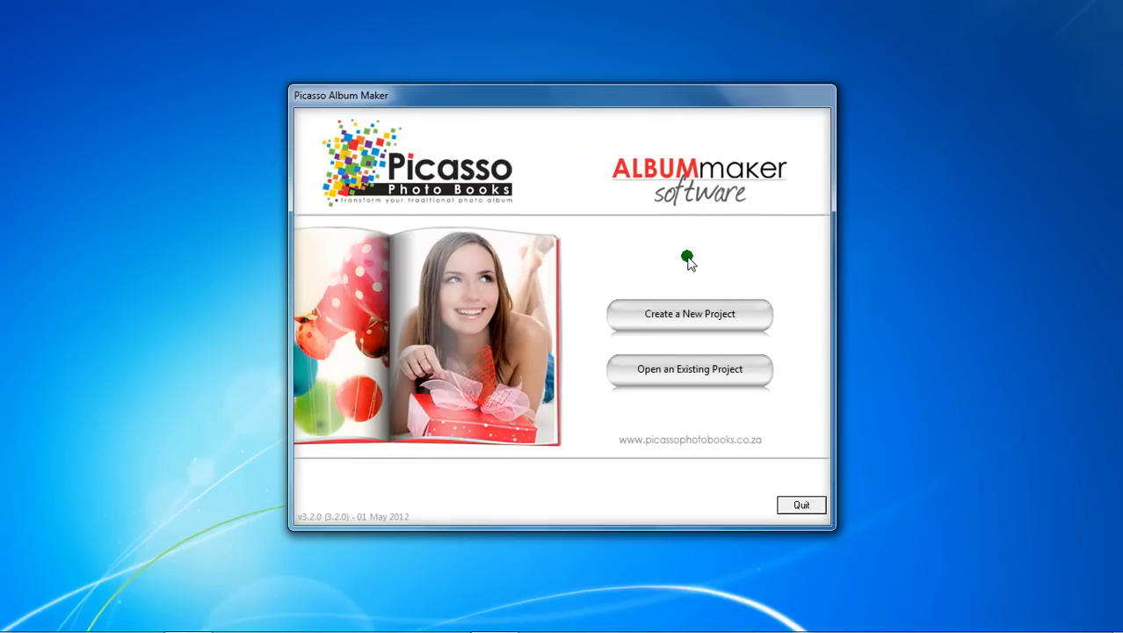
# Start a new project in the "Photo Books: Standard" category and continue to the product types.
pyautogui.click(679, 311)
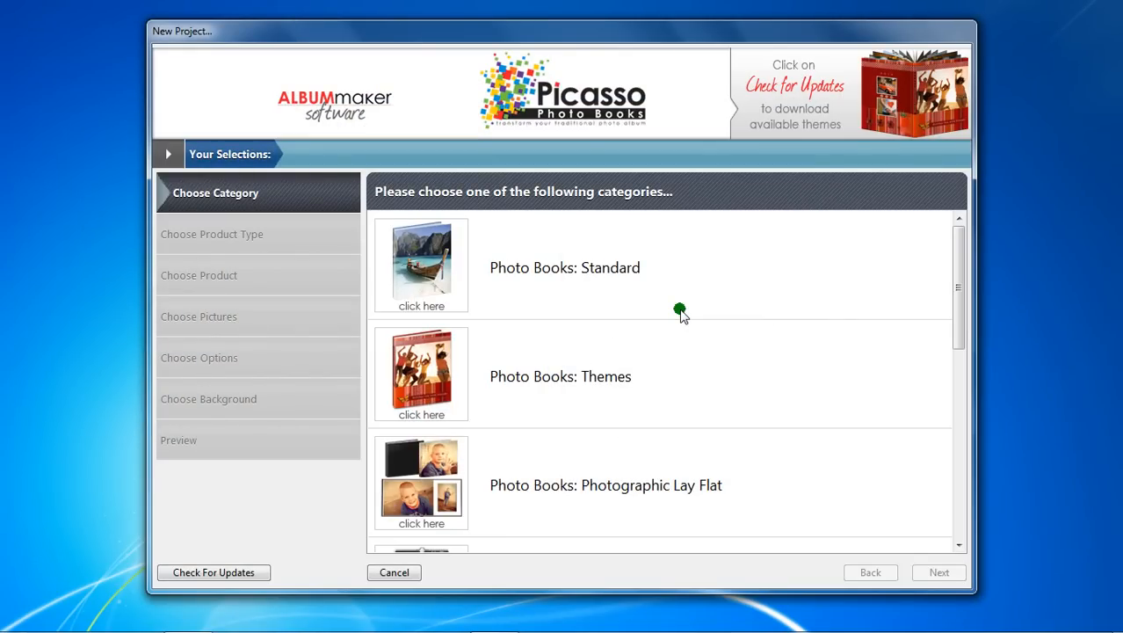
pyautogui.scroll(-5, 681, 314)
pyautogui.scroll(5, 681, 314)
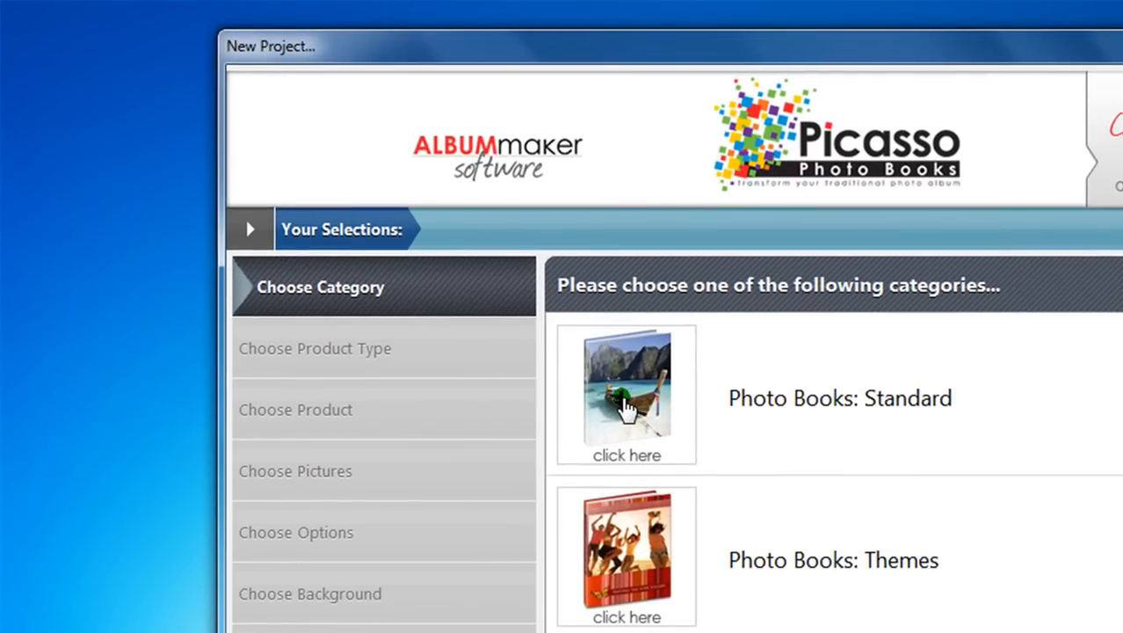
pyautogui.click(627, 407)
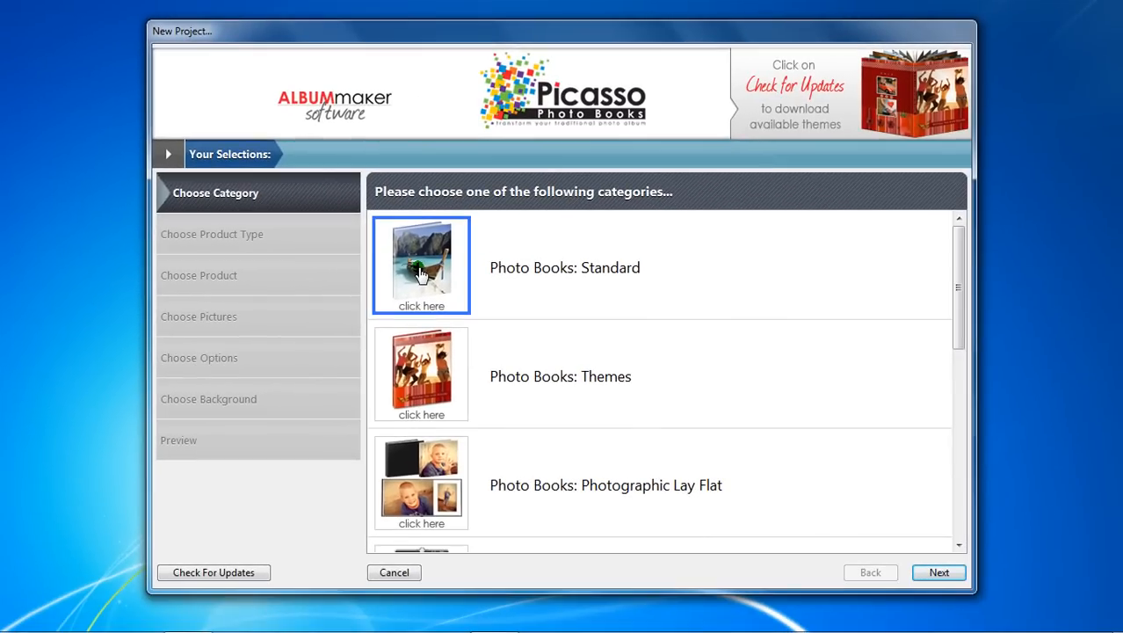
pyautogui.click(939, 572)
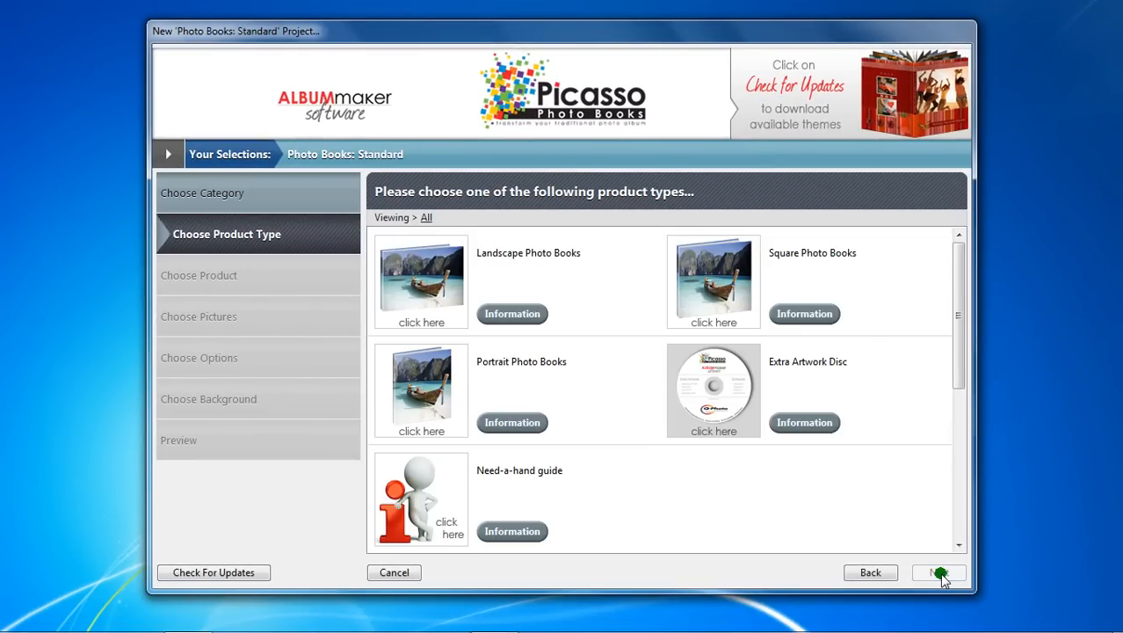
# Select Square Photo Books as the product type, read its information and continue to the products.
pyautogui.click(416, 282)
pyautogui.click(417, 282)
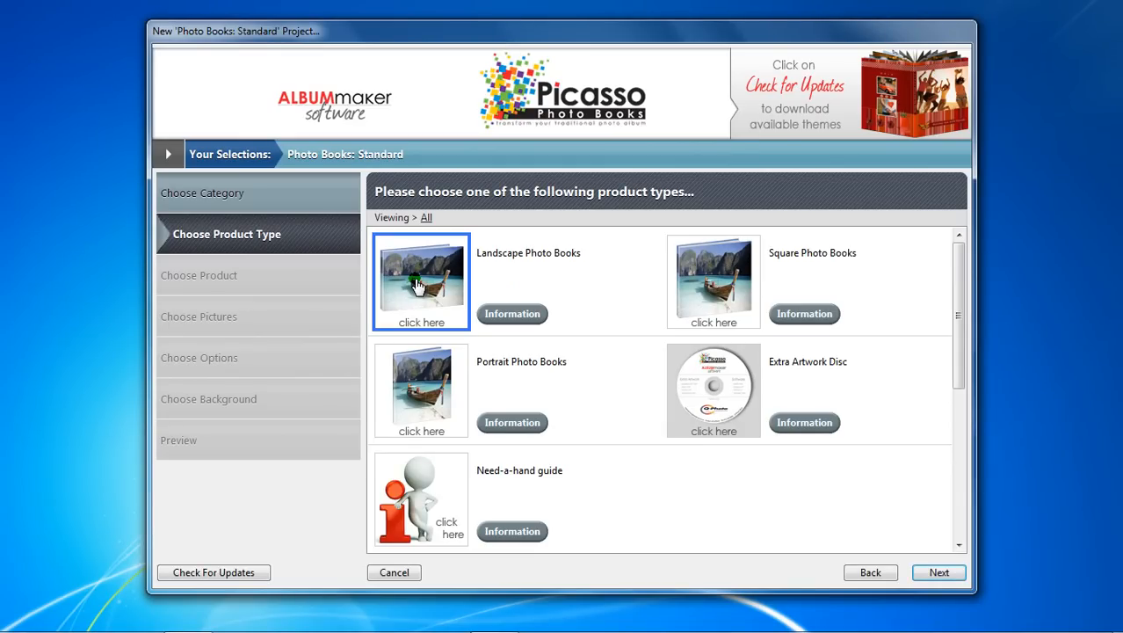
pyautogui.click(410, 372)
pyautogui.click(716, 278)
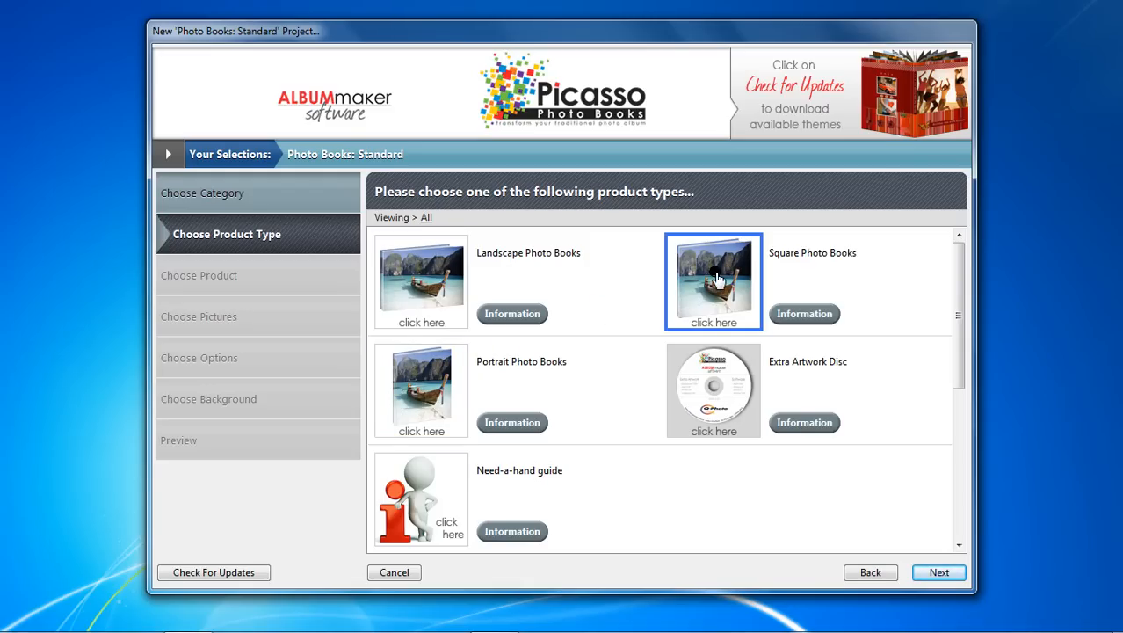
pyautogui.click(803, 314)
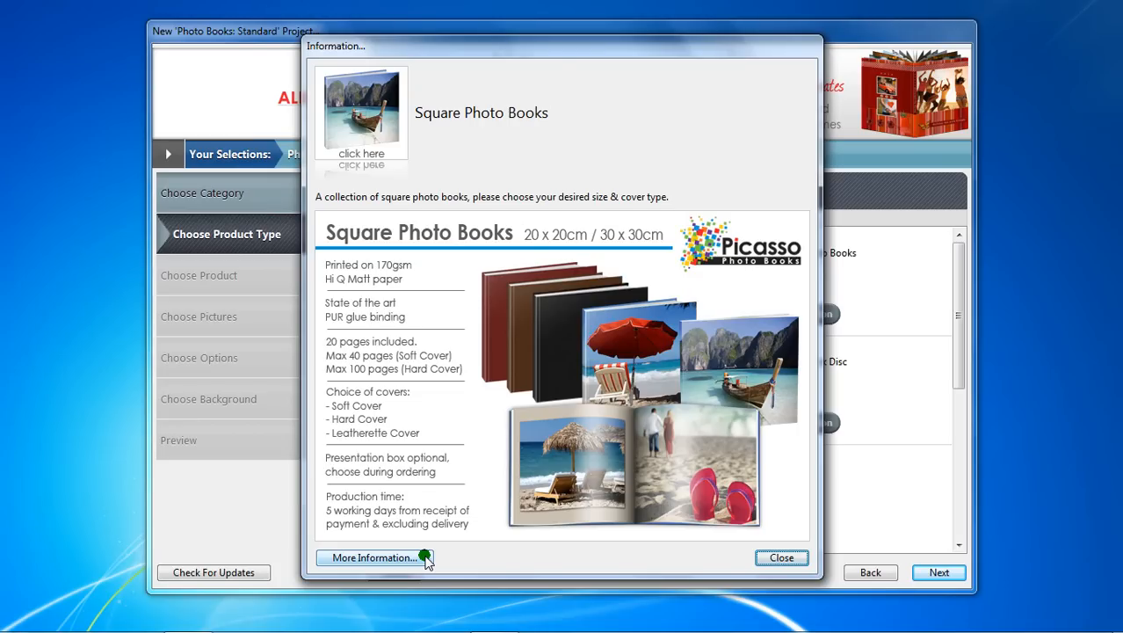
pyautogui.click(782, 558)
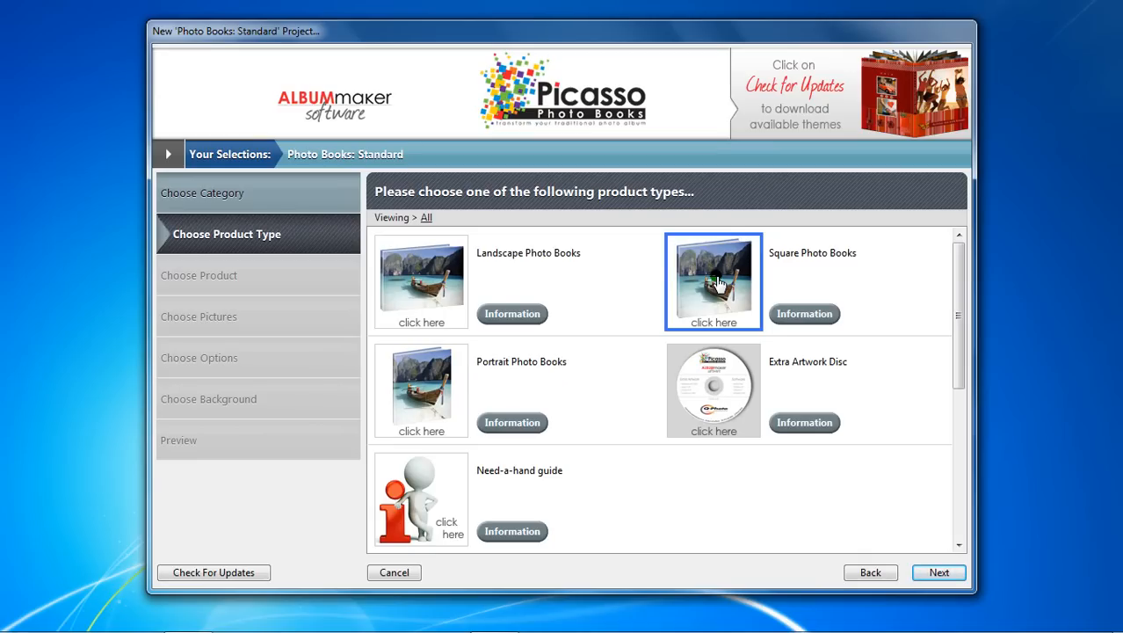
pyautogui.click(927, 571)
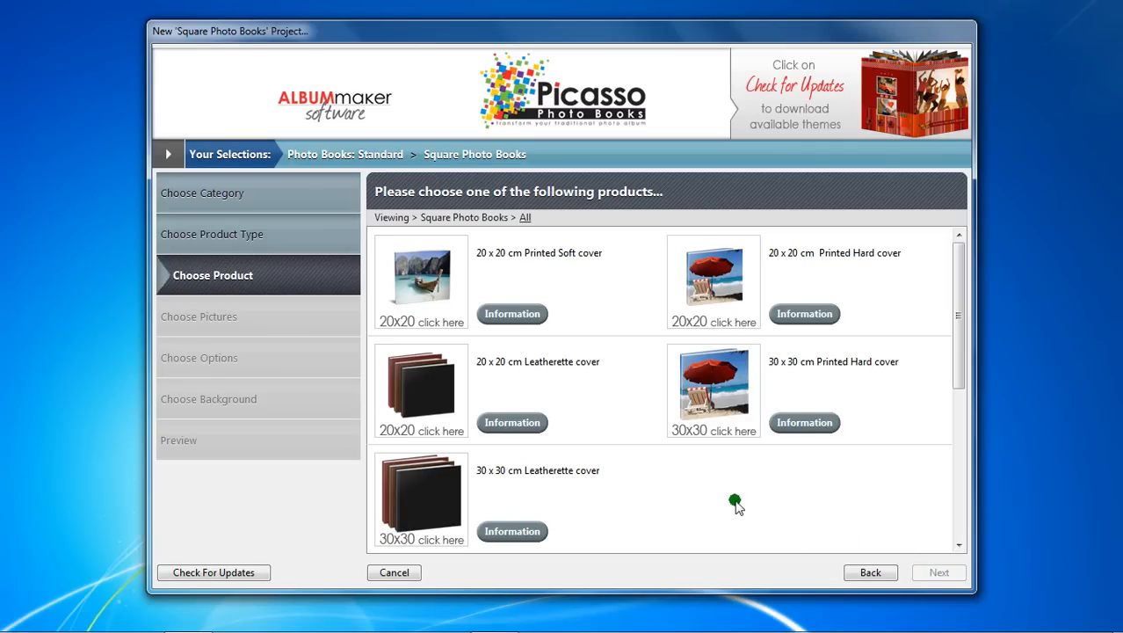
# Choose the 30 x 30 cm Printed Hard cover product, read its information and continue to the pictures.
pyautogui.click(717, 387)
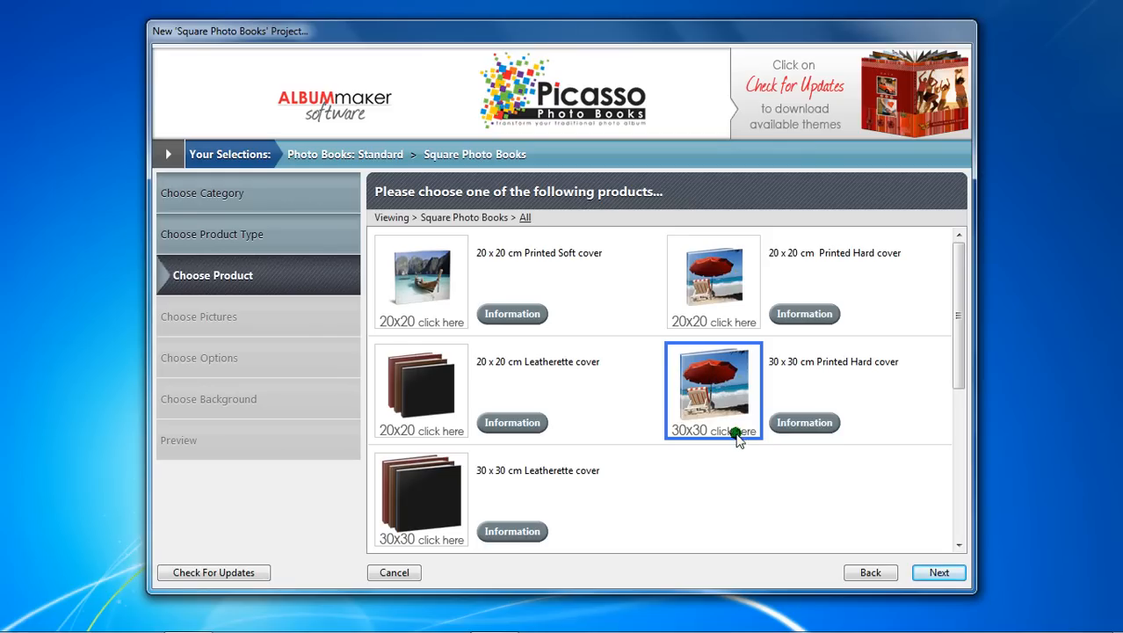
pyautogui.click(803, 425)
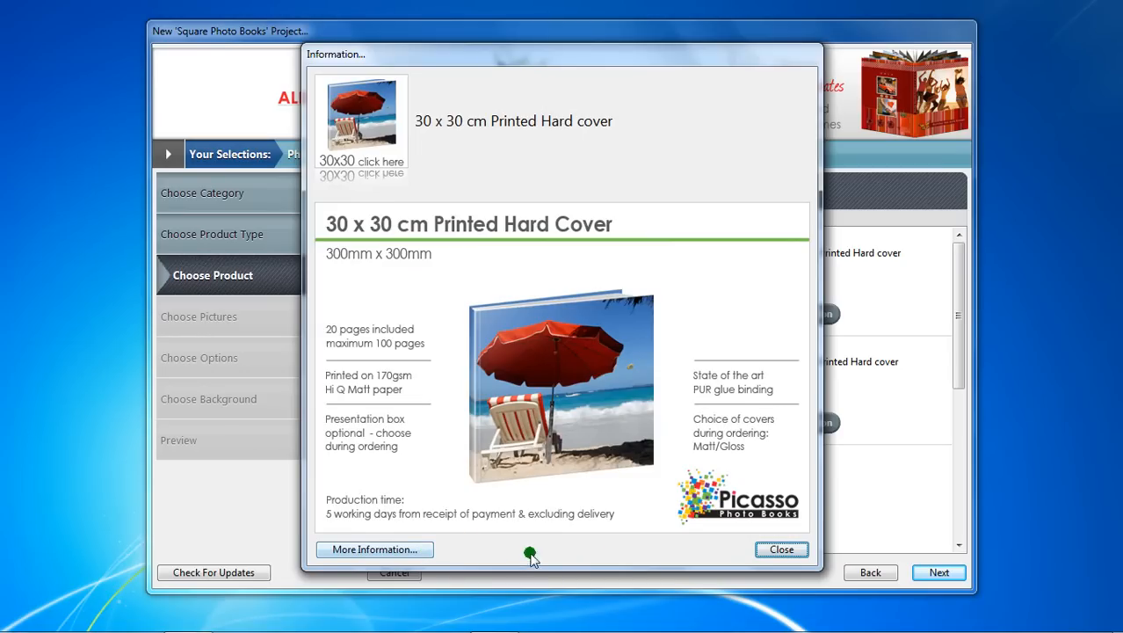
pyautogui.click(778, 549)
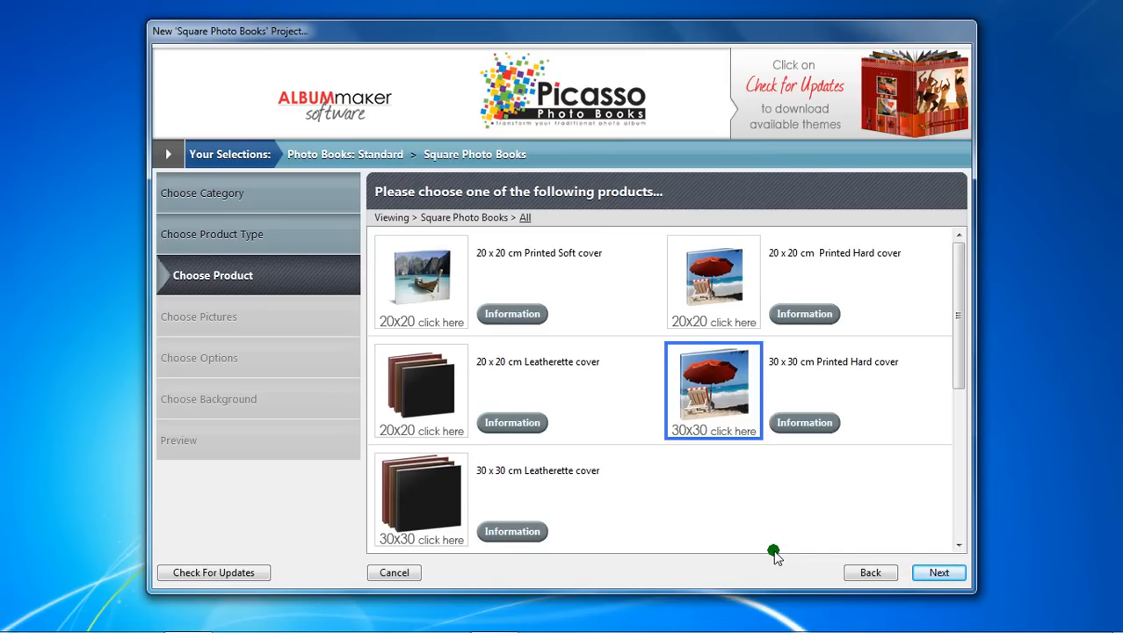
pyautogui.click(933, 572)
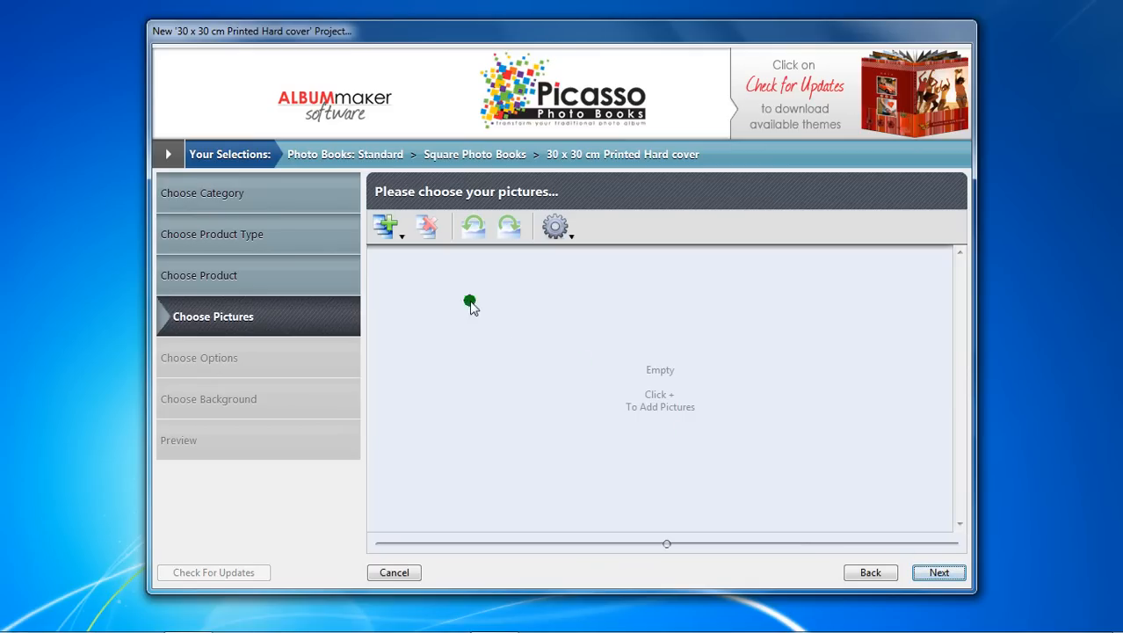
# Add all pictures from the Photos folder to the project's picture list.
pyautogui.click(400, 235)
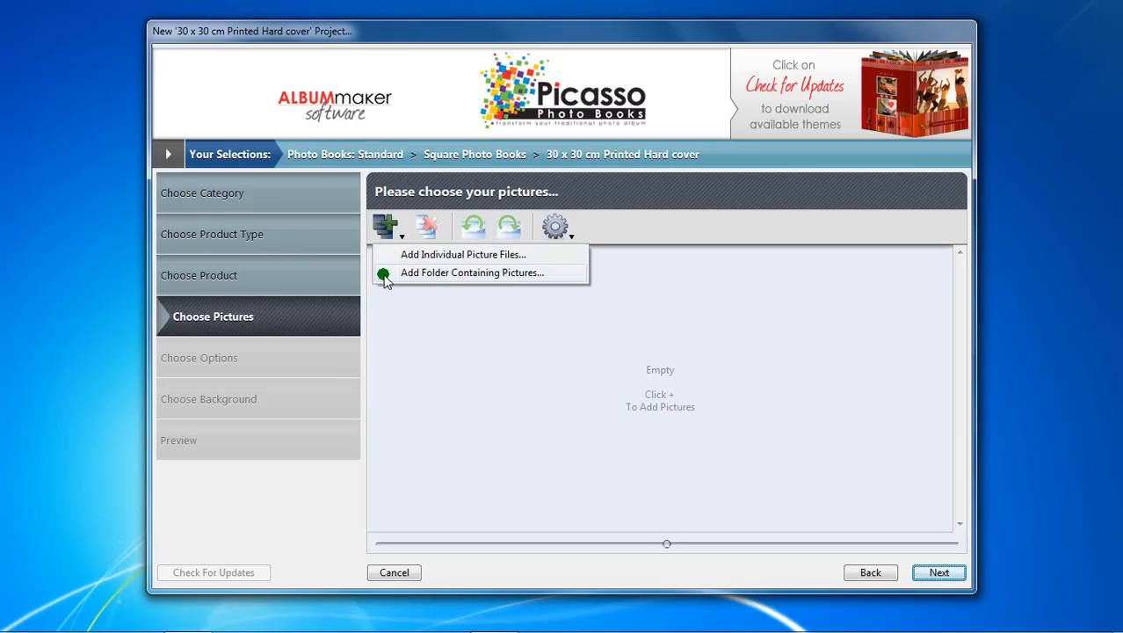
pyautogui.click(384, 274)
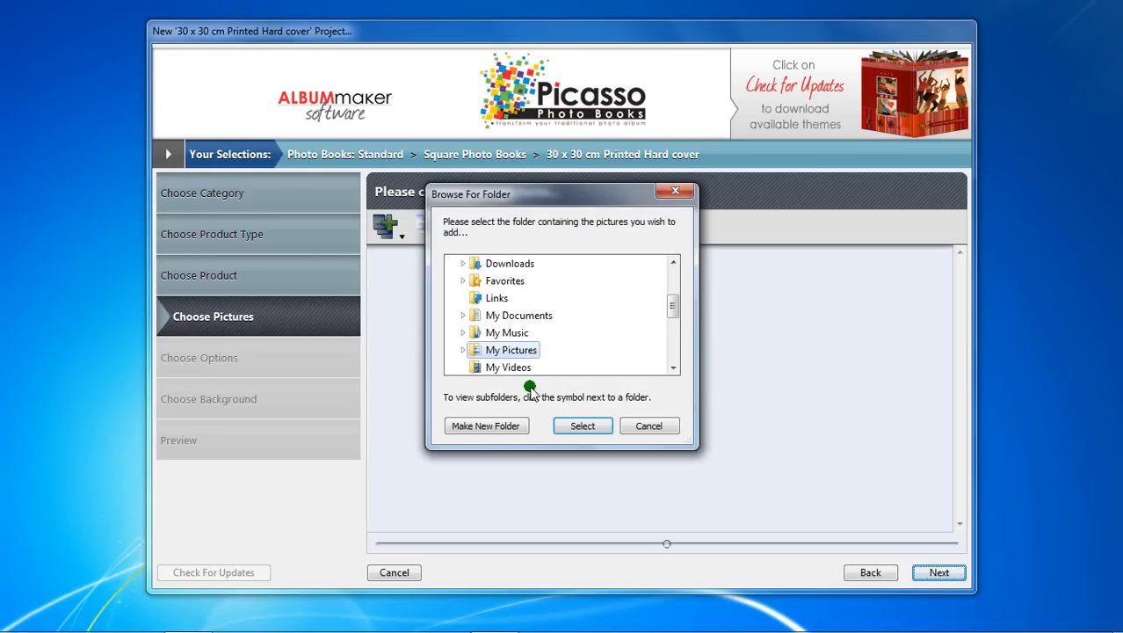
pyautogui.scroll(-3, 587, 362)
pyautogui.doubleClick(494, 350)
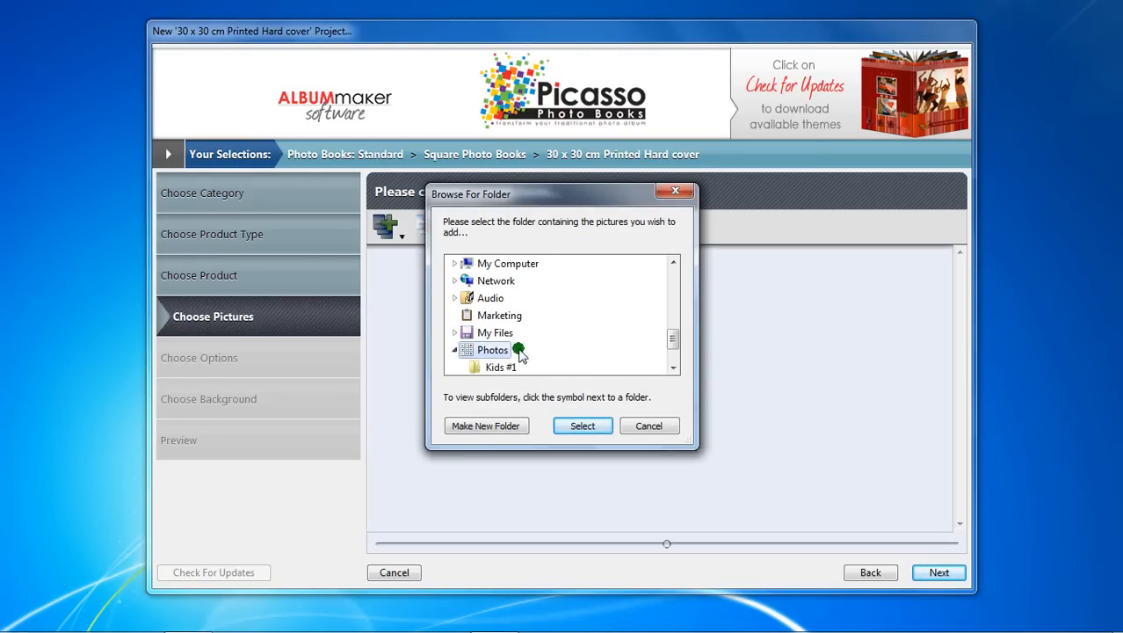
pyautogui.click(545, 351)
pyautogui.click(583, 425)
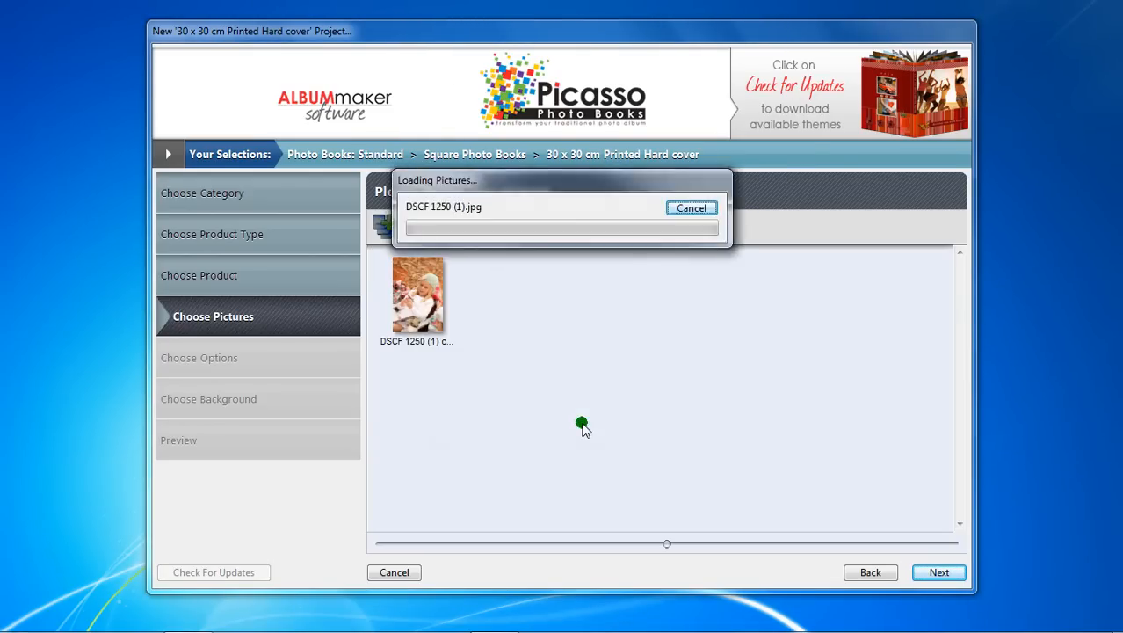
# Remove the pictures DSCF 1250 (10) and DSCF 1250 (14) from the picture list.
pyautogui.click(621, 295)
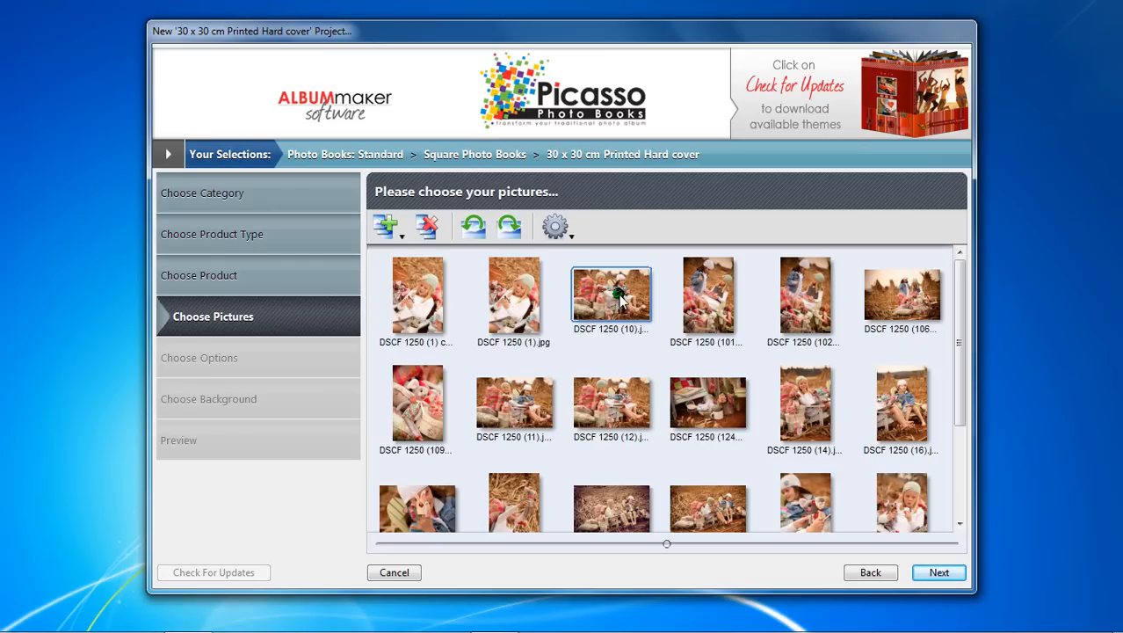
pyautogui.click(428, 228)
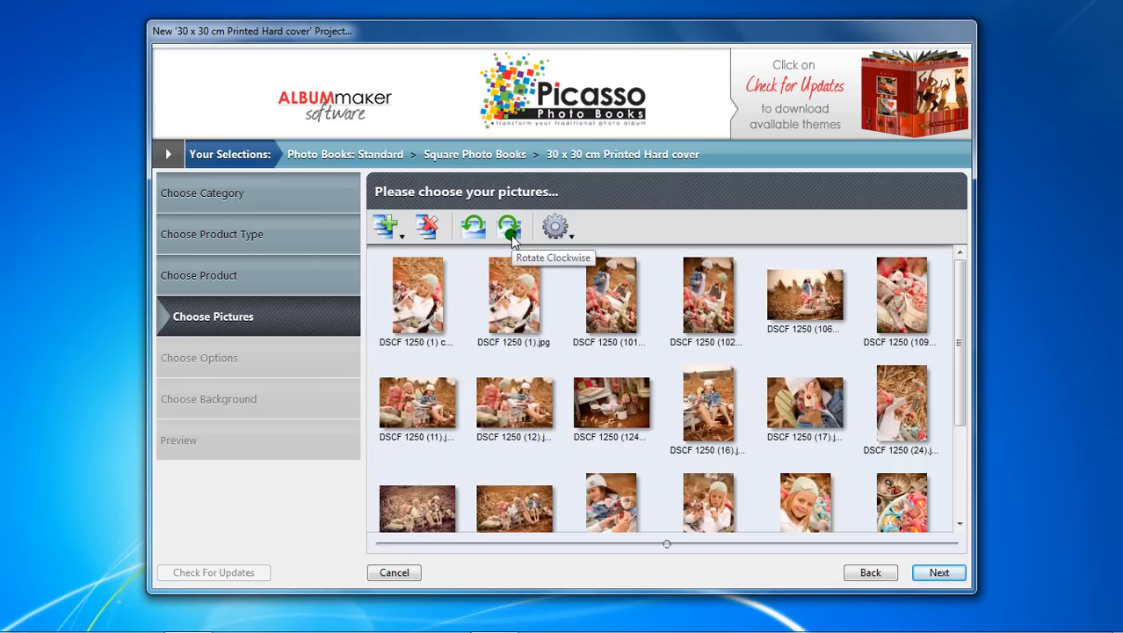
# Rotate the picture DSCF 1250 (124) clockwise through a full turn, one quarter turn at a time.
pyautogui.click(588, 419)
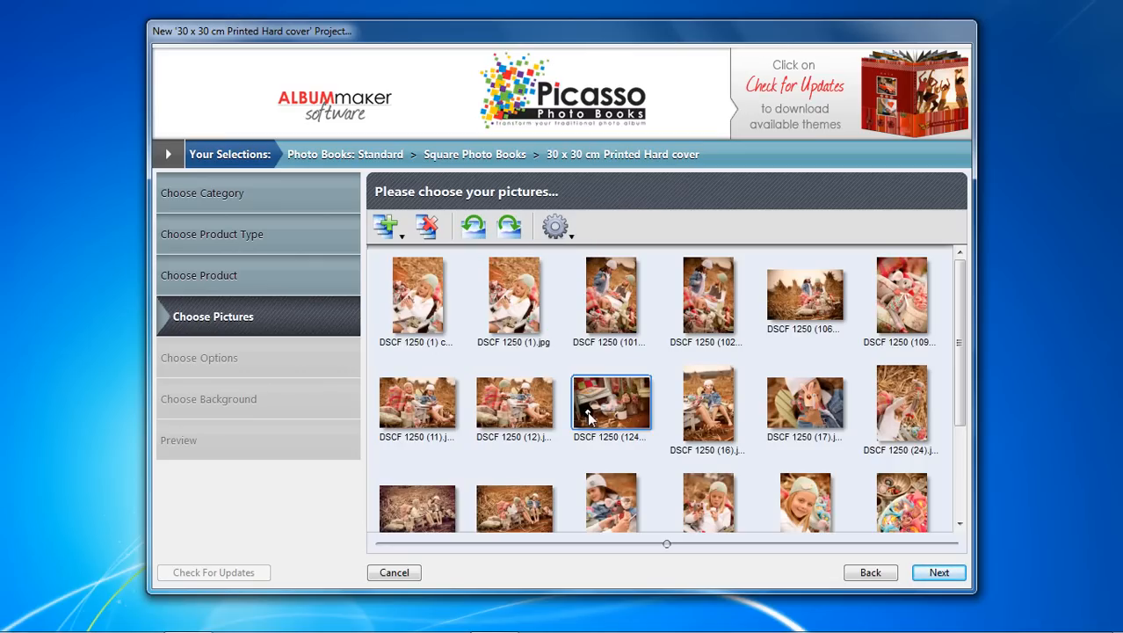
pyautogui.click(513, 232)
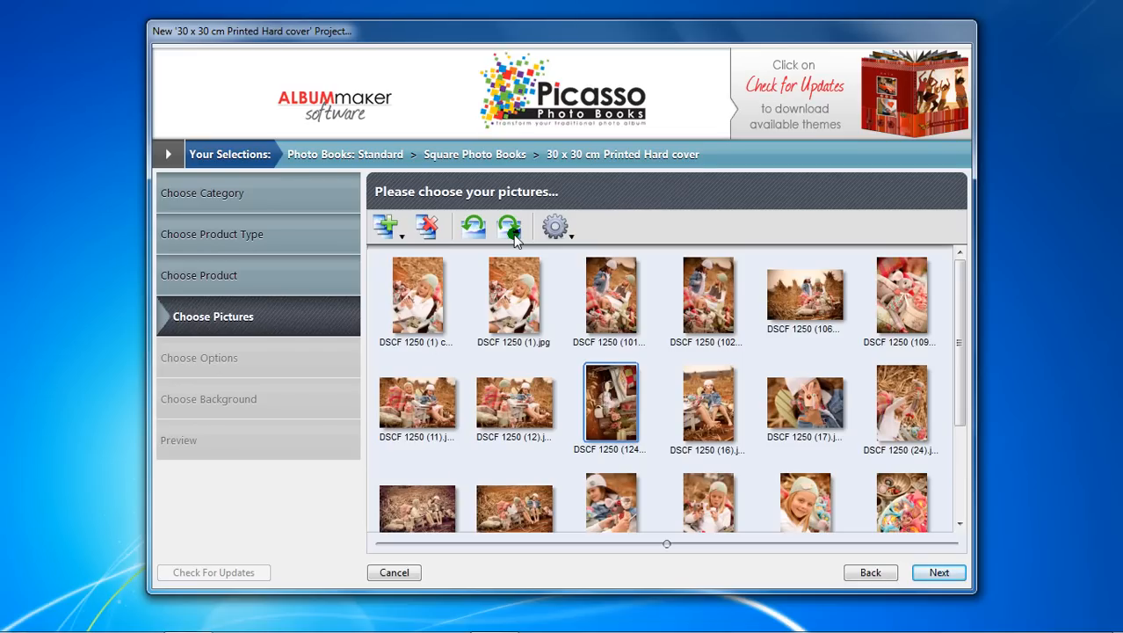
pyautogui.click(512, 232)
pyautogui.click(513, 232)
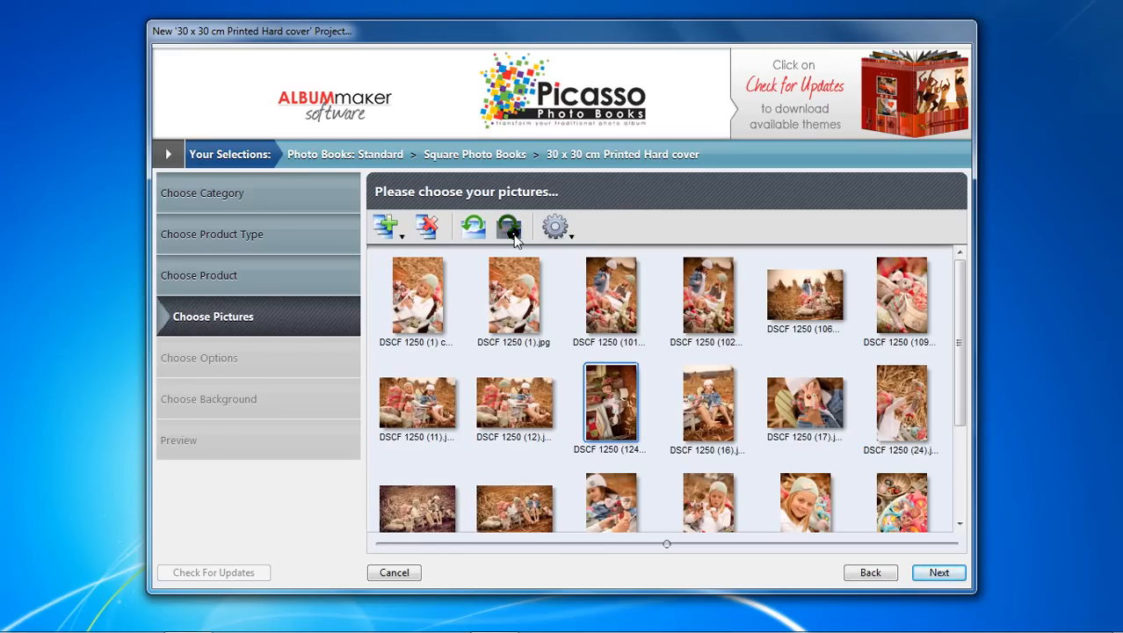
pyautogui.click(512, 231)
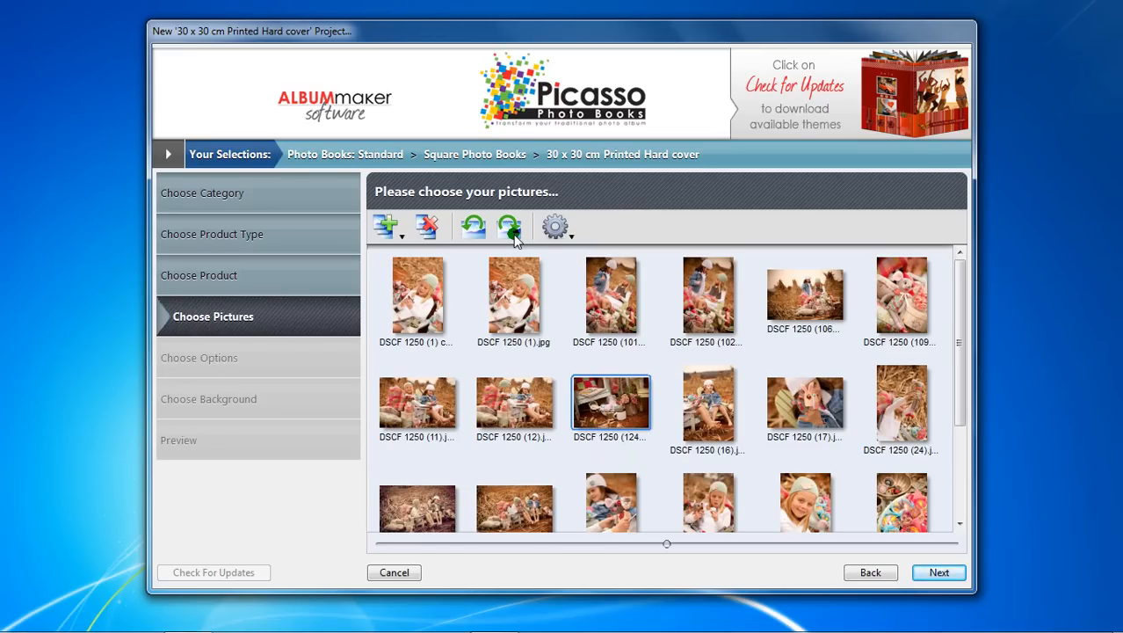
pyautogui.click(572, 238)
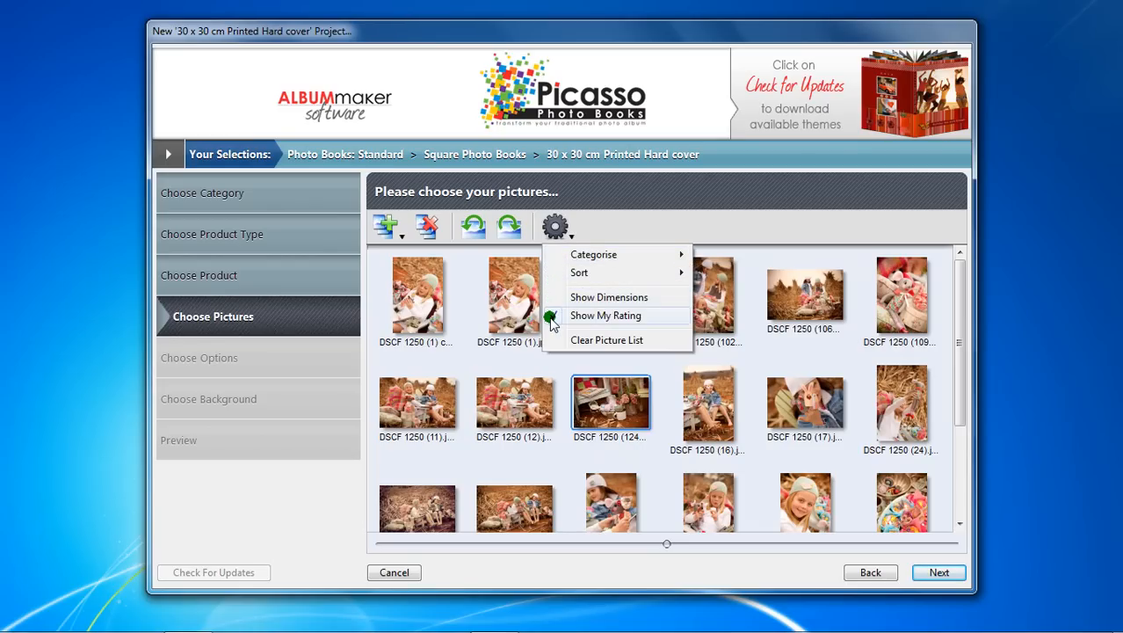
pyautogui.click(580, 316)
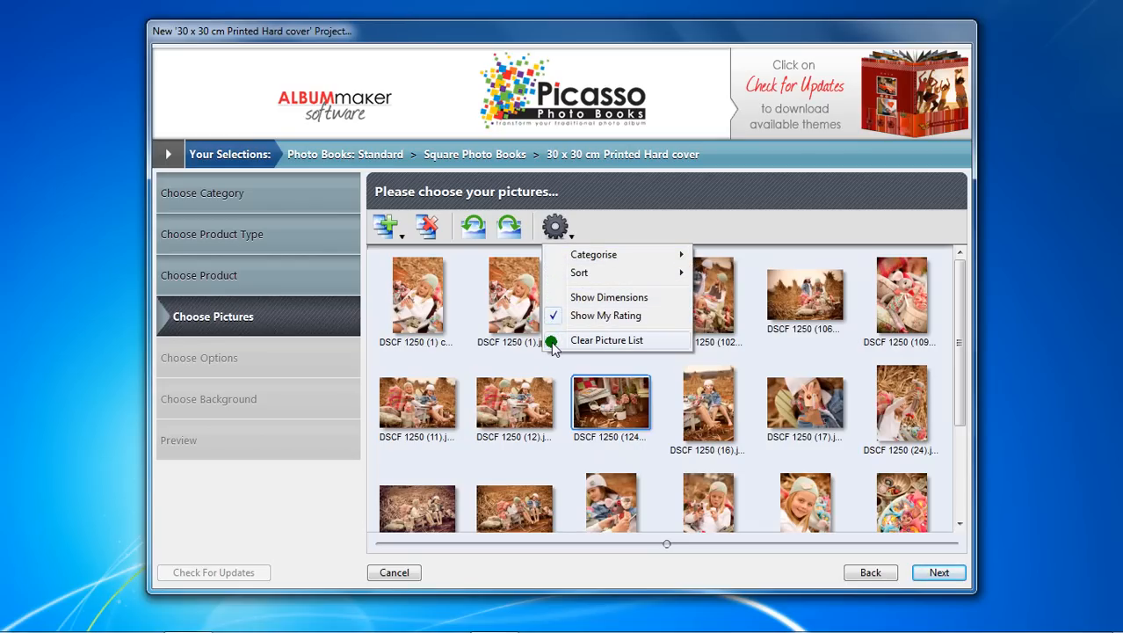
pyautogui.click(561, 367)
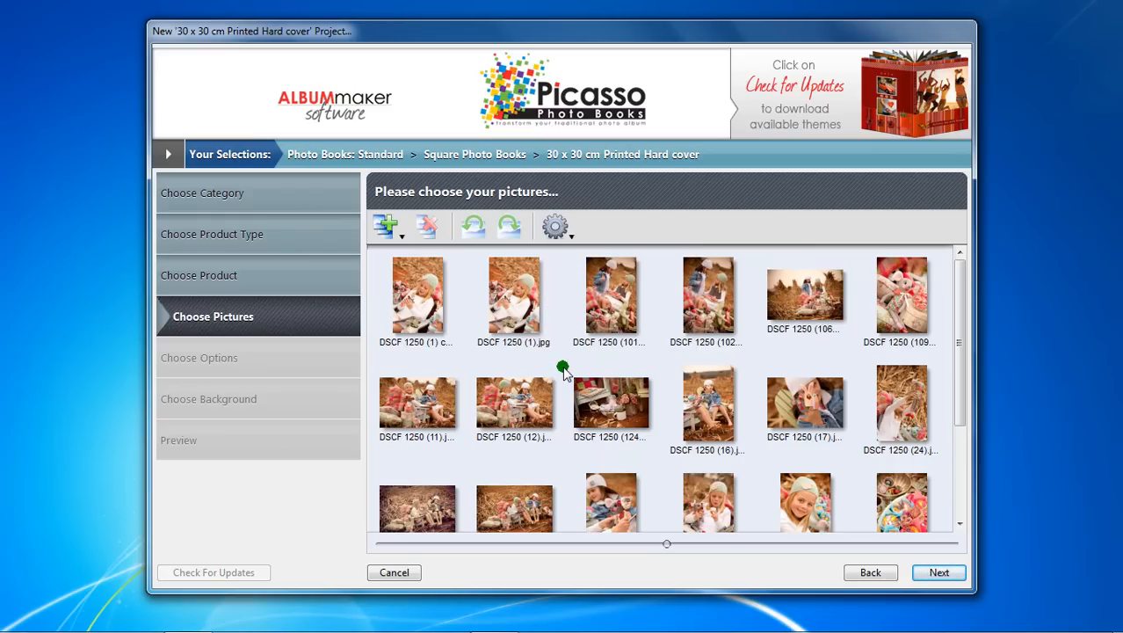
# Reduce the thumbnail size so that the whole picture list fits in view.
pyautogui.moveTo(666, 543); pyautogui.dragTo(790, 549)
pyautogui.click(517, 522)
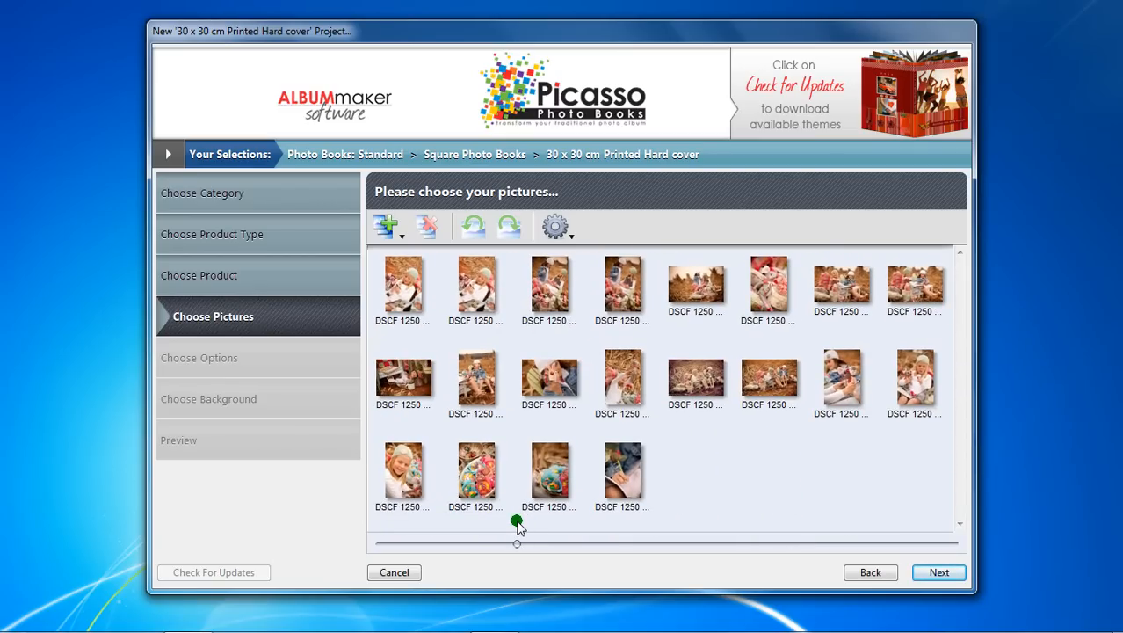
# Accept the chosen pictures and name the project "My Photobook#3".
pyautogui.click(938, 572)
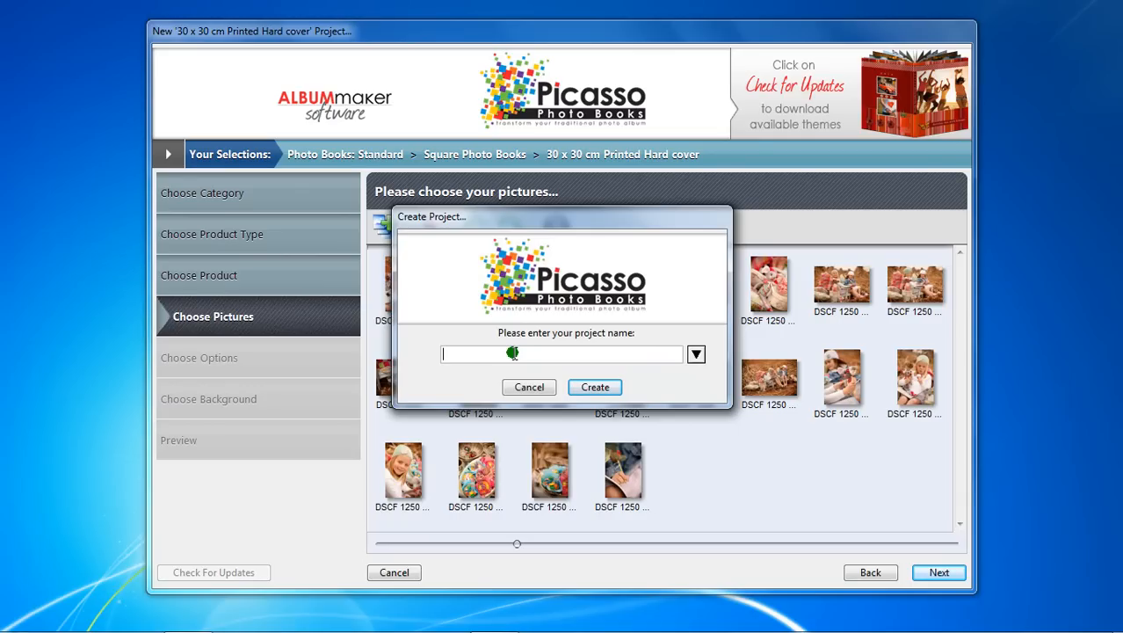
pyautogui.write('M')
pyautogui.write('y Photobo')
pyautogui.write('ok')
pyautogui.write('s')
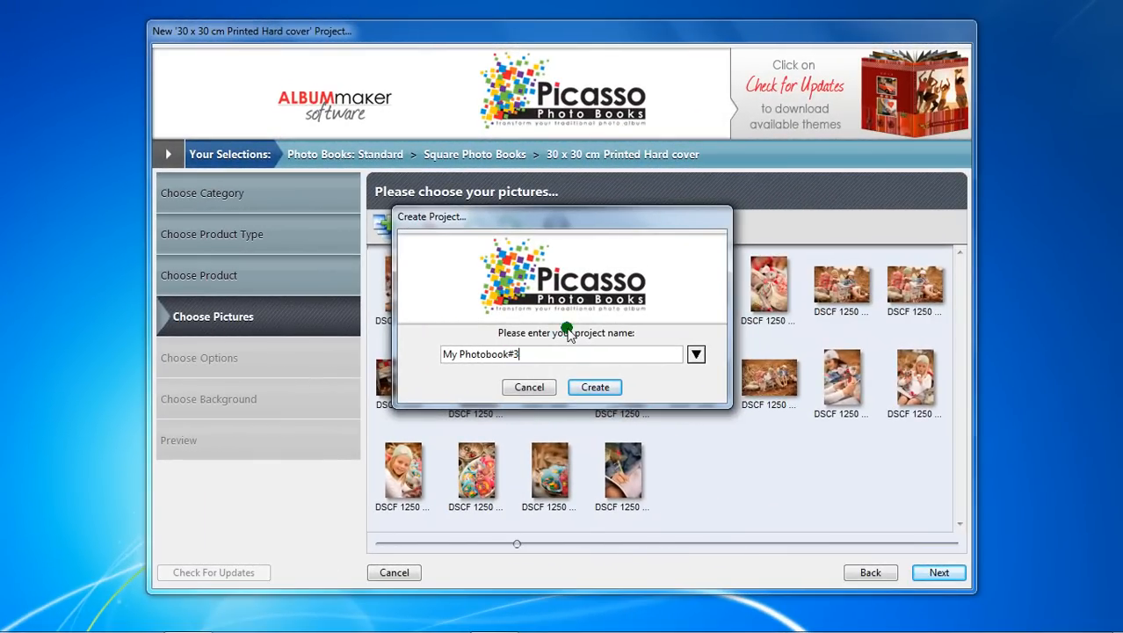
pyautogui.click(696, 354)
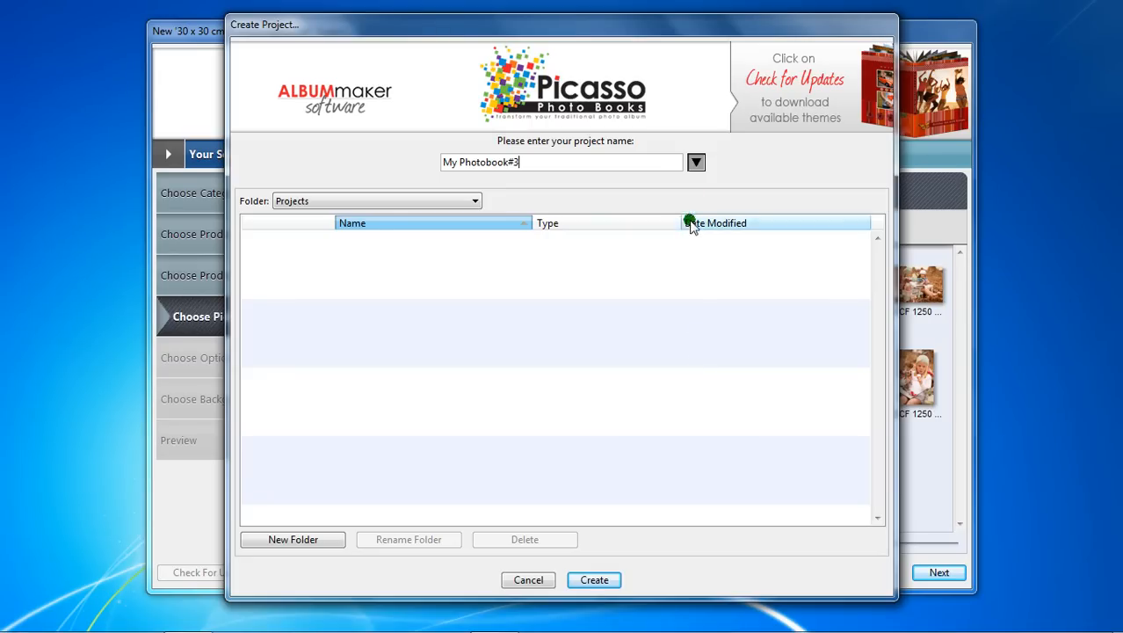
pyautogui.click(696, 162)
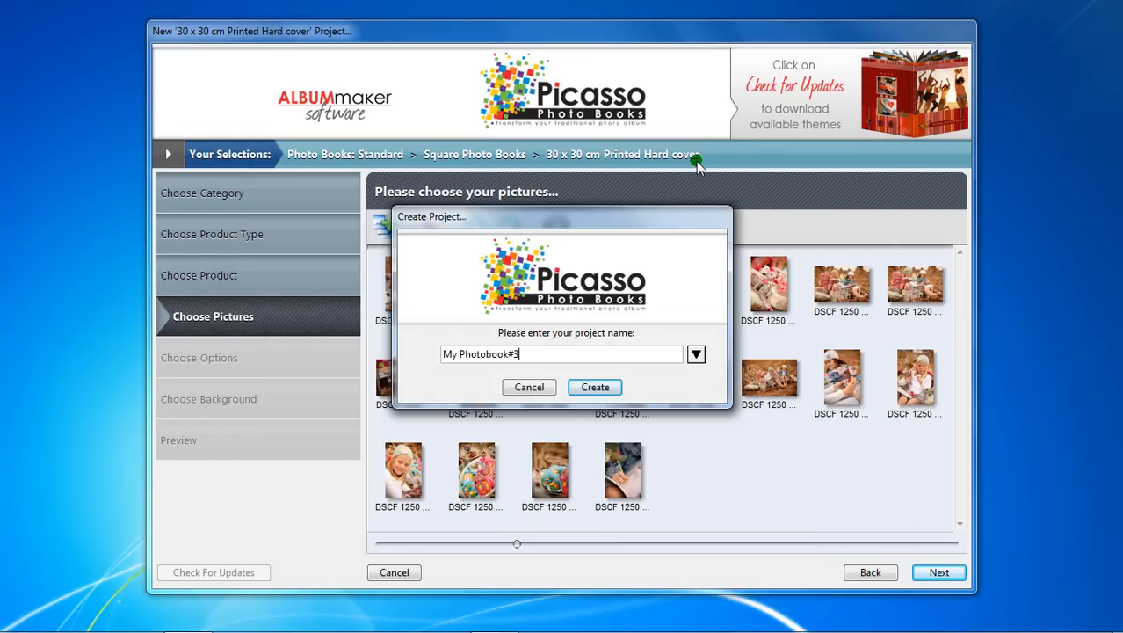
pyautogui.click(696, 354)
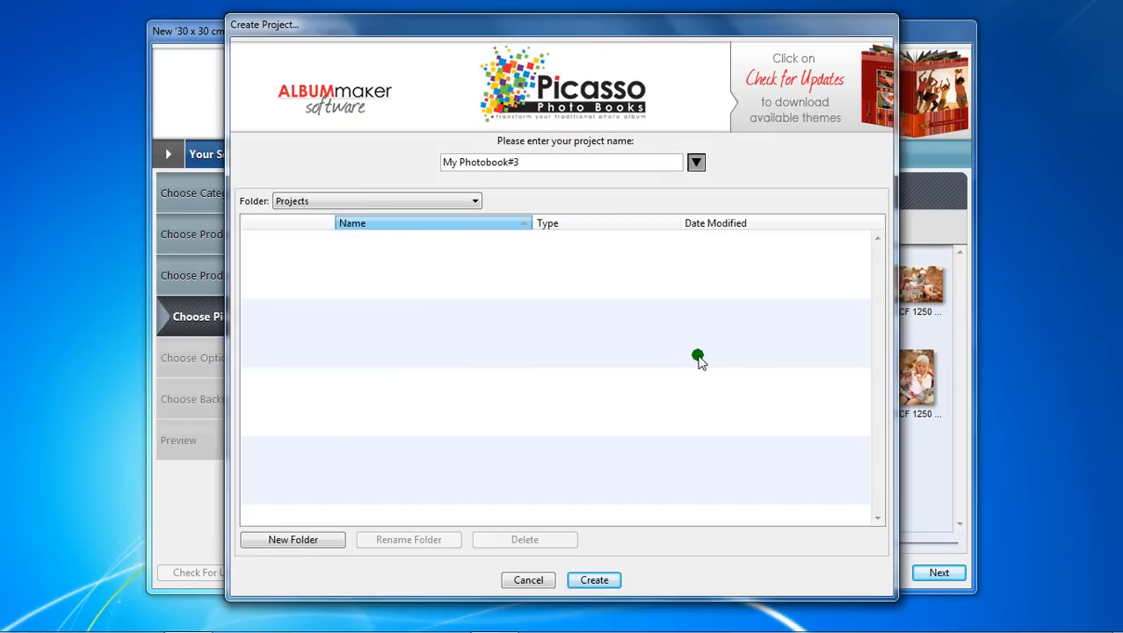
pyautogui.click(257, 542)
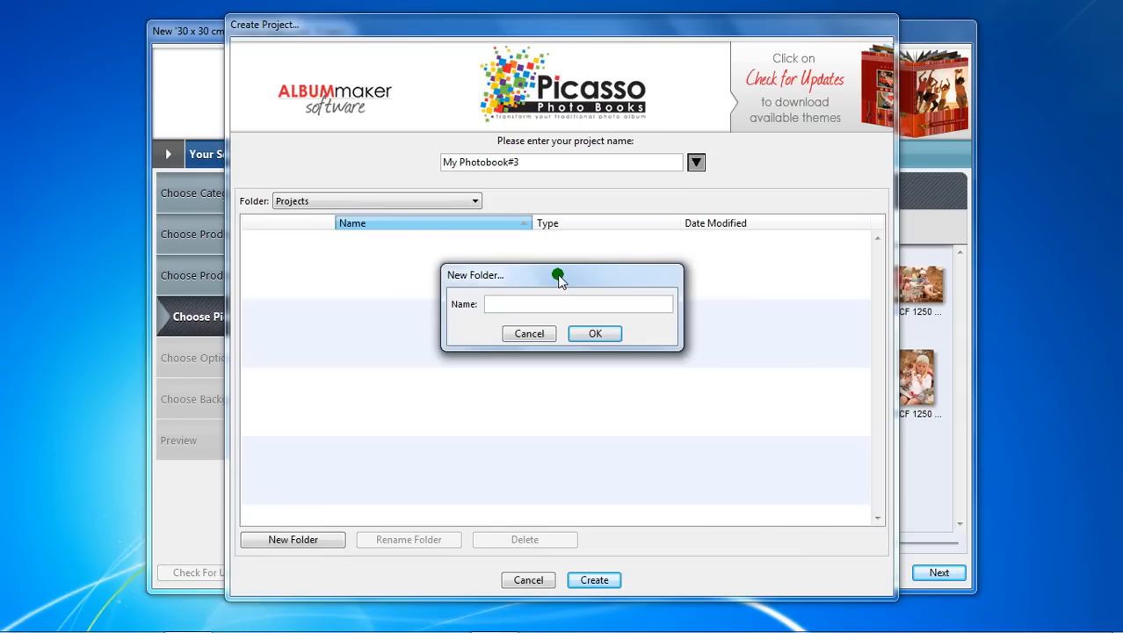
pyautogui.click(542, 333)
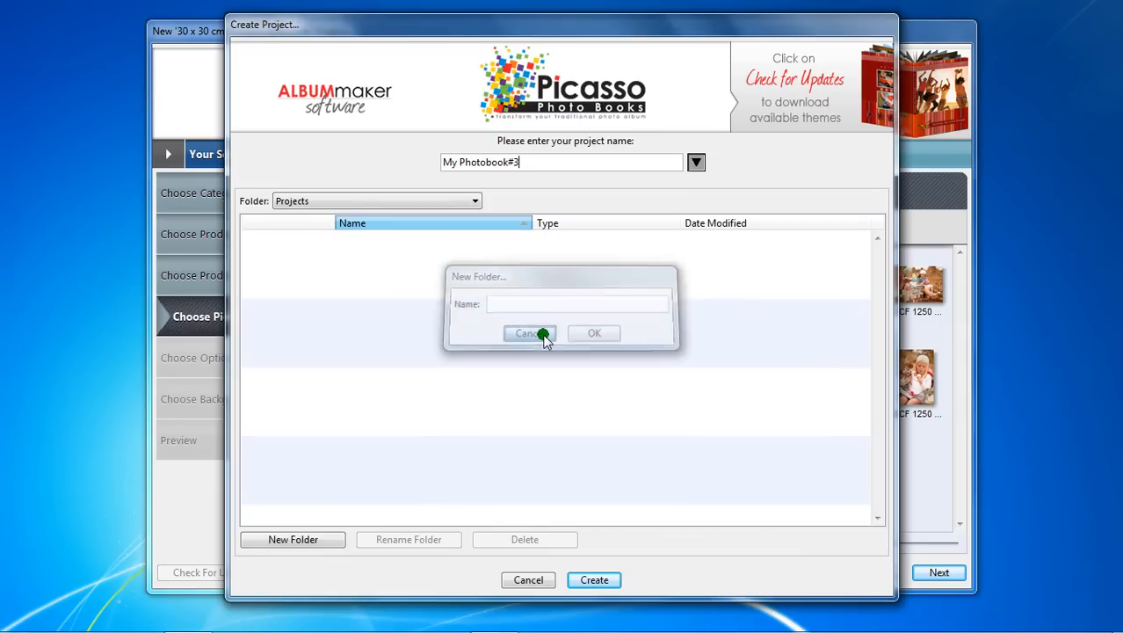
# Create the named project in the Projects folder and open it for editing.
pyautogui.click(601, 578)
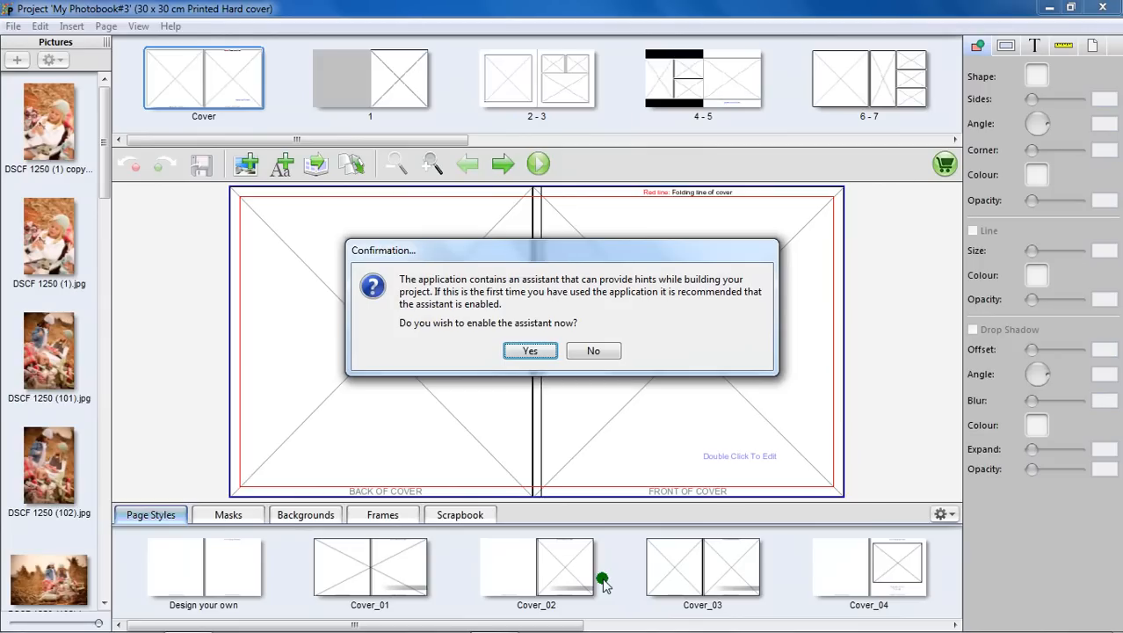
# Accept the offer to enable the hint assistant and toggle the Assistant Enabled option.
pyautogui.click(530, 350)
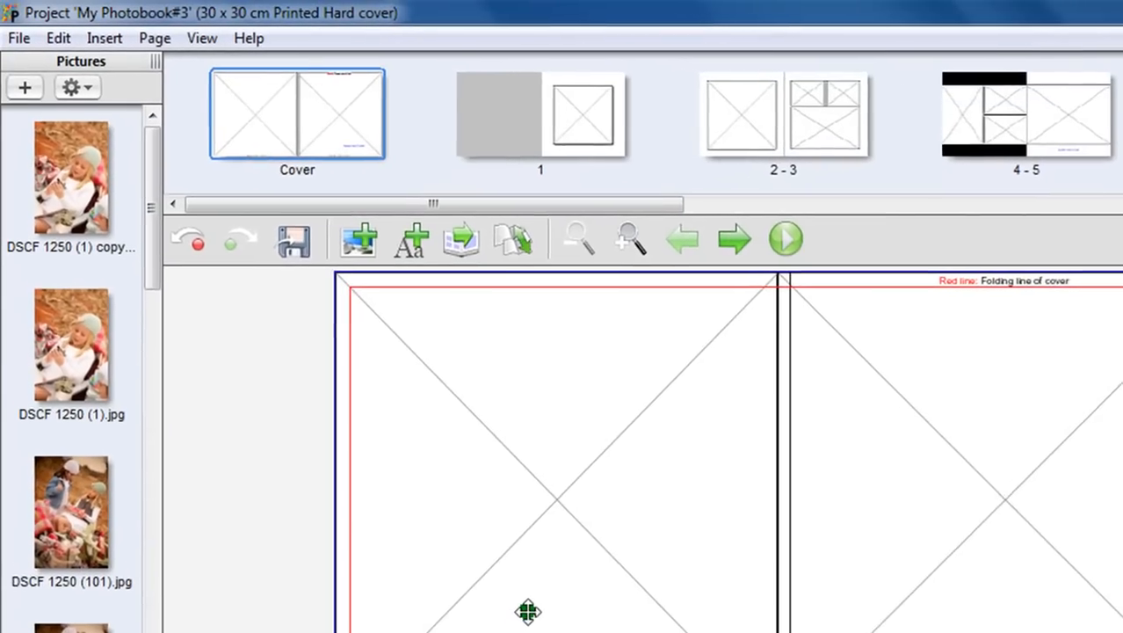
pyautogui.click(249, 38)
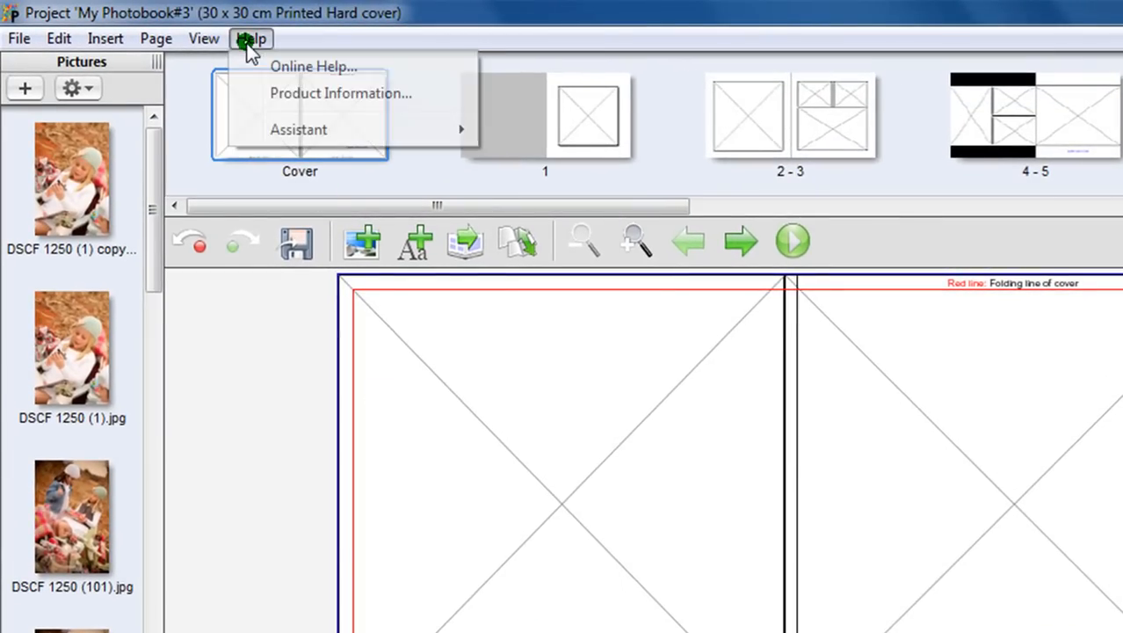
pyautogui.click(255, 131)
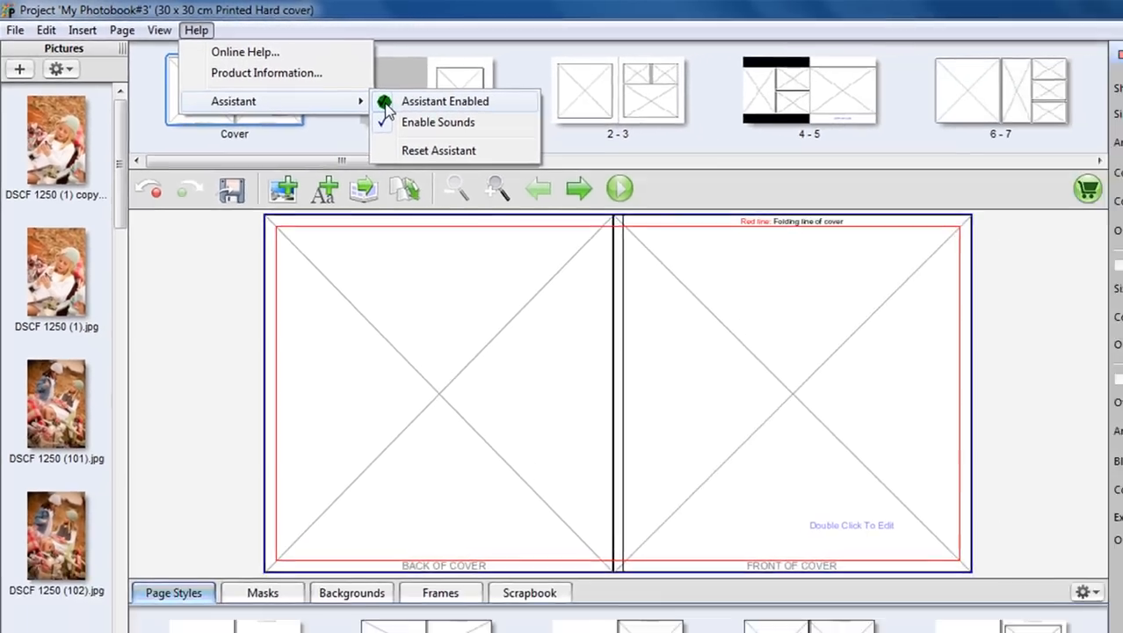
pyautogui.click(387, 106)
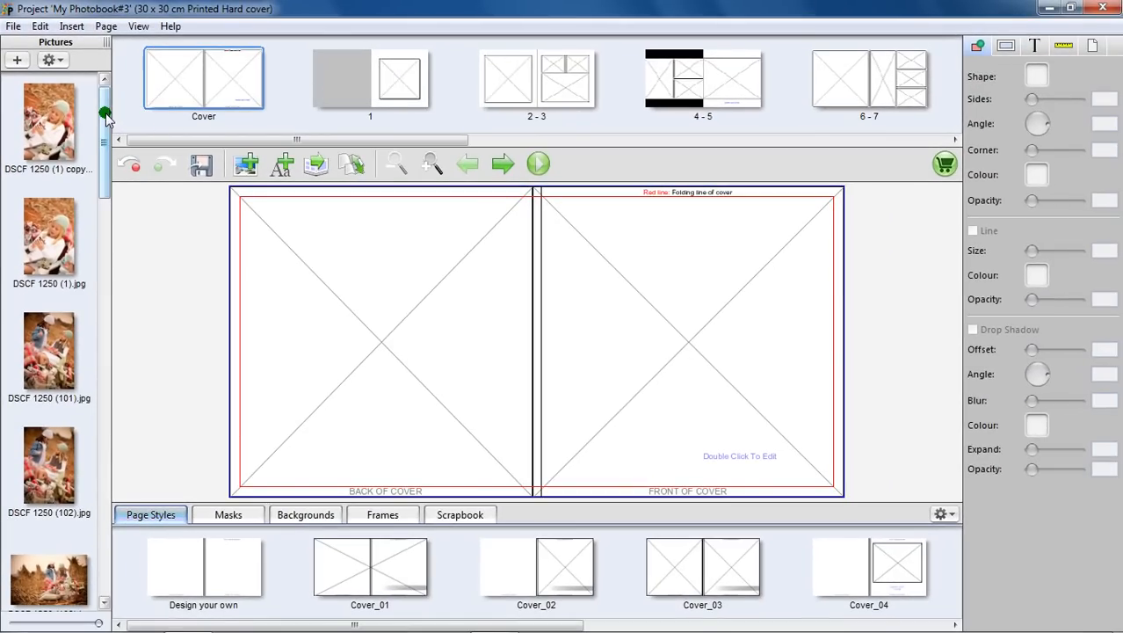
pyautogui.moveTo(108, 100)
pyautogui.mouseDown()
pyautogui.moveTo(111, 231)
pyautogui.moveTo(109, 108)
pyautogui.moveTo(121, 102)
pyautogui.mouseUp()
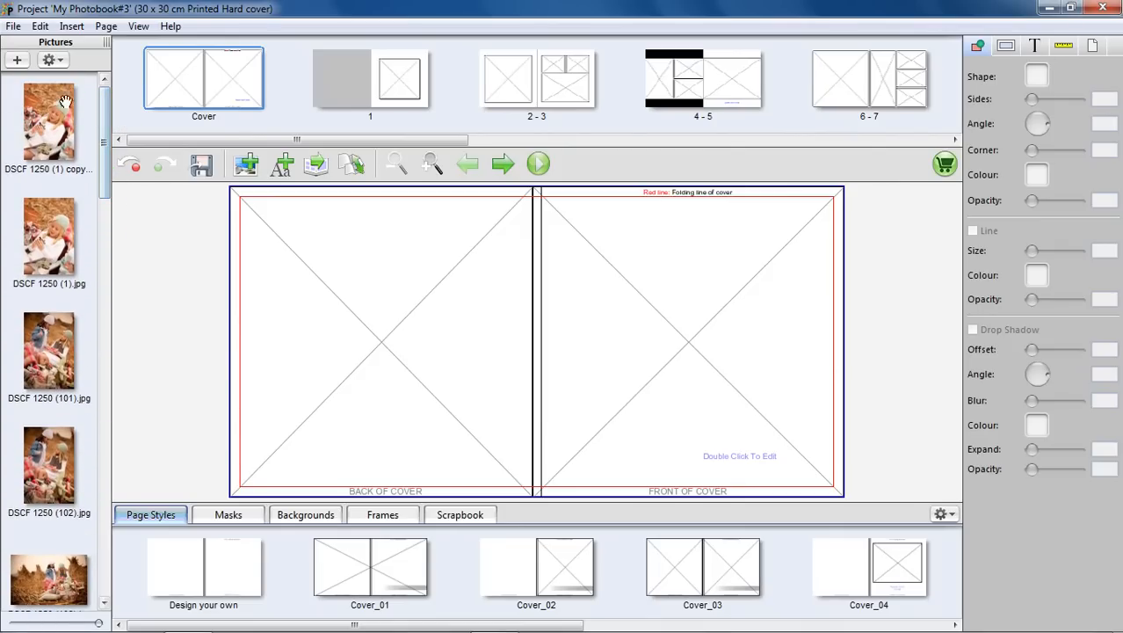
pyautogui.click(22, 63)
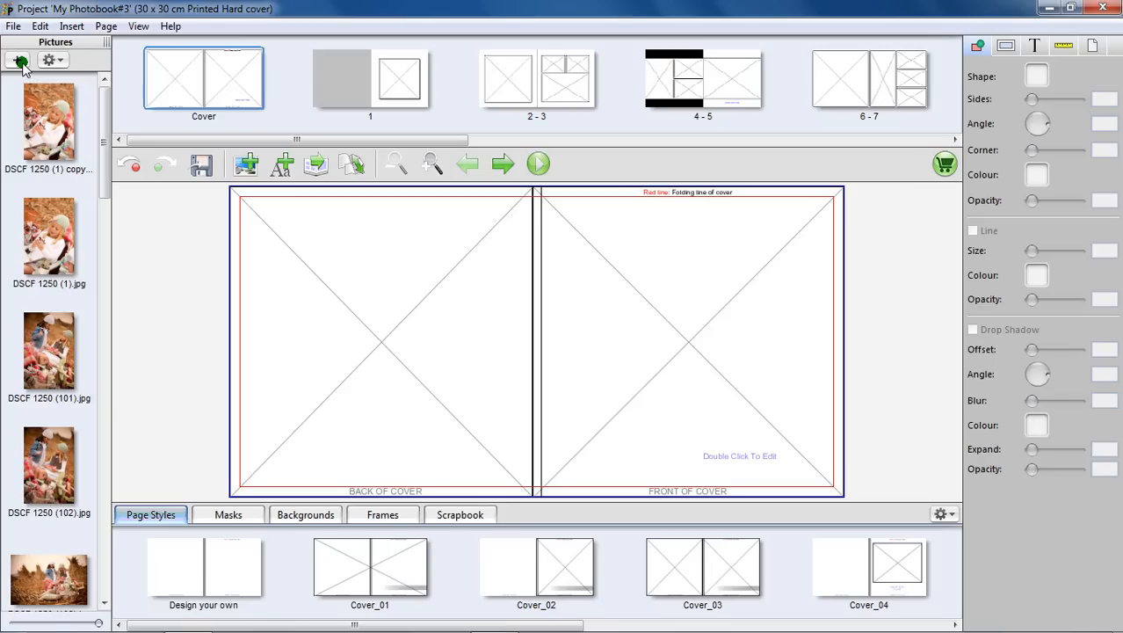
pyautogui.moveTo(139, 141)
pyautogui.mouseDown()
pyautogui.moveTo(629, 143)
pyautogui.moveTo(132, 142)
pyautogui.mouseUp()
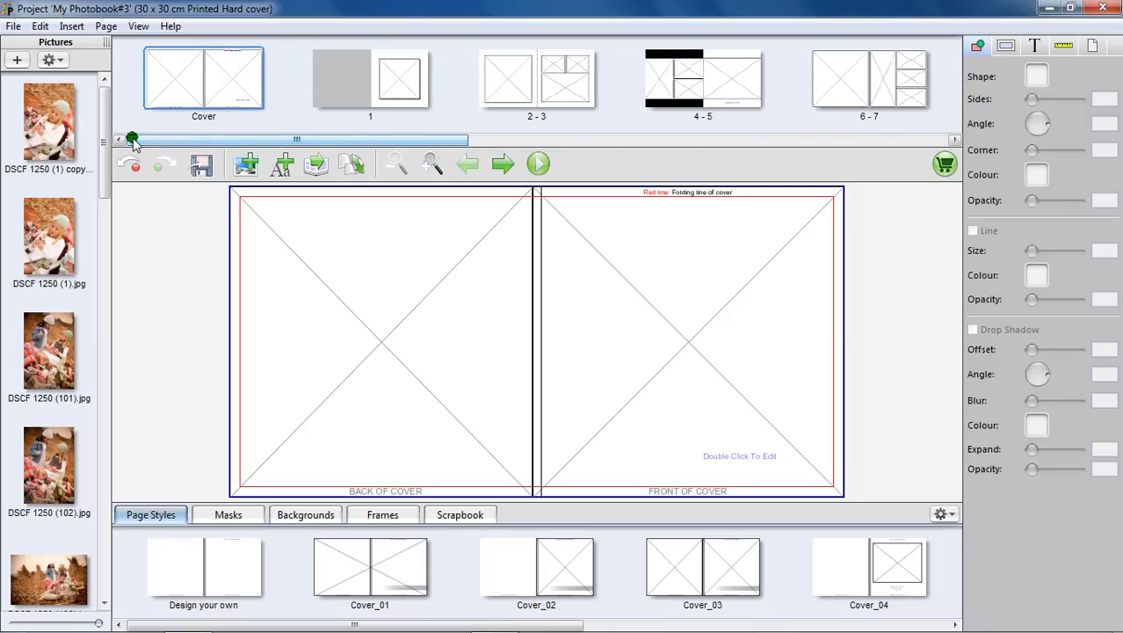
# Add pages to the end of the photo book twice, extending it to page 24.
pyautogui.click(105, 26)
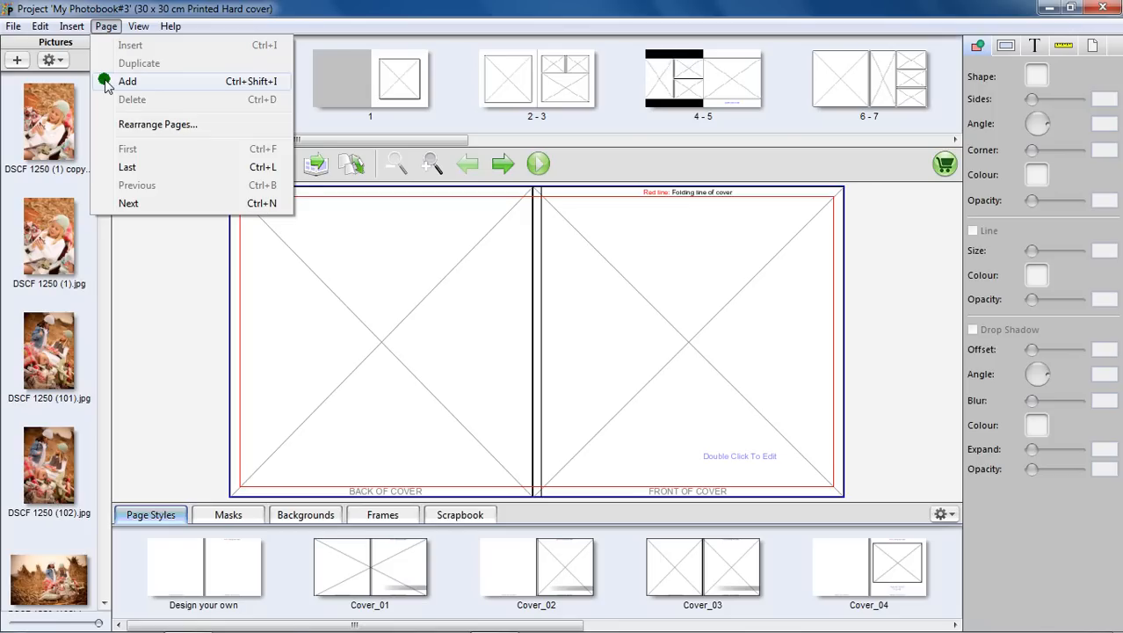
pyautogui.click(106, 84)
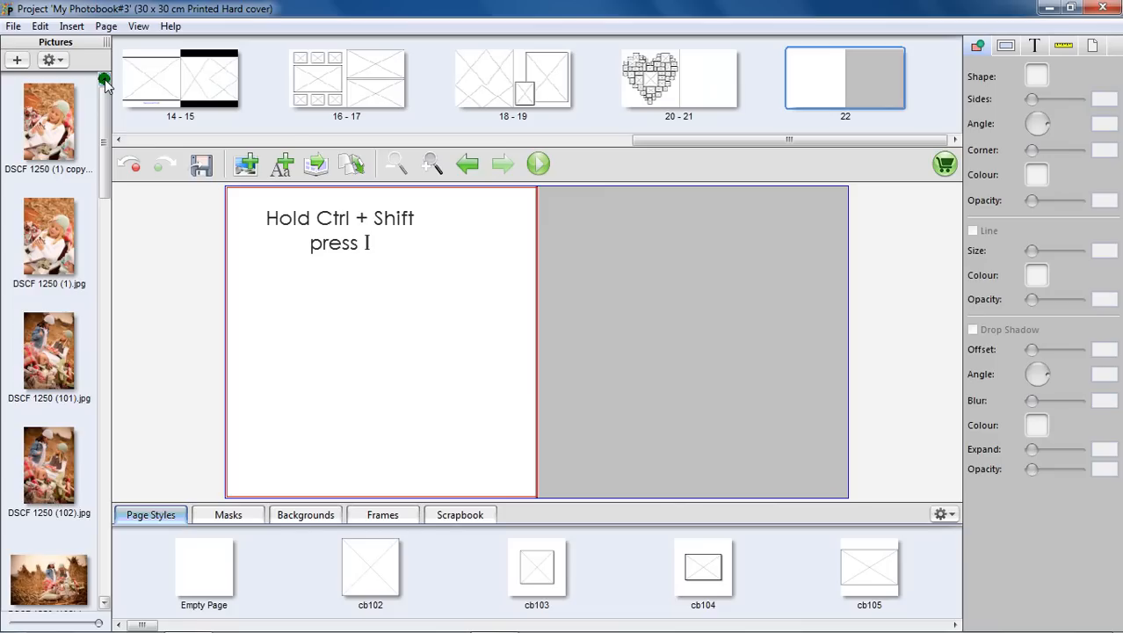
pyautogui.hotkey('ctrl', 'shift', 'i')
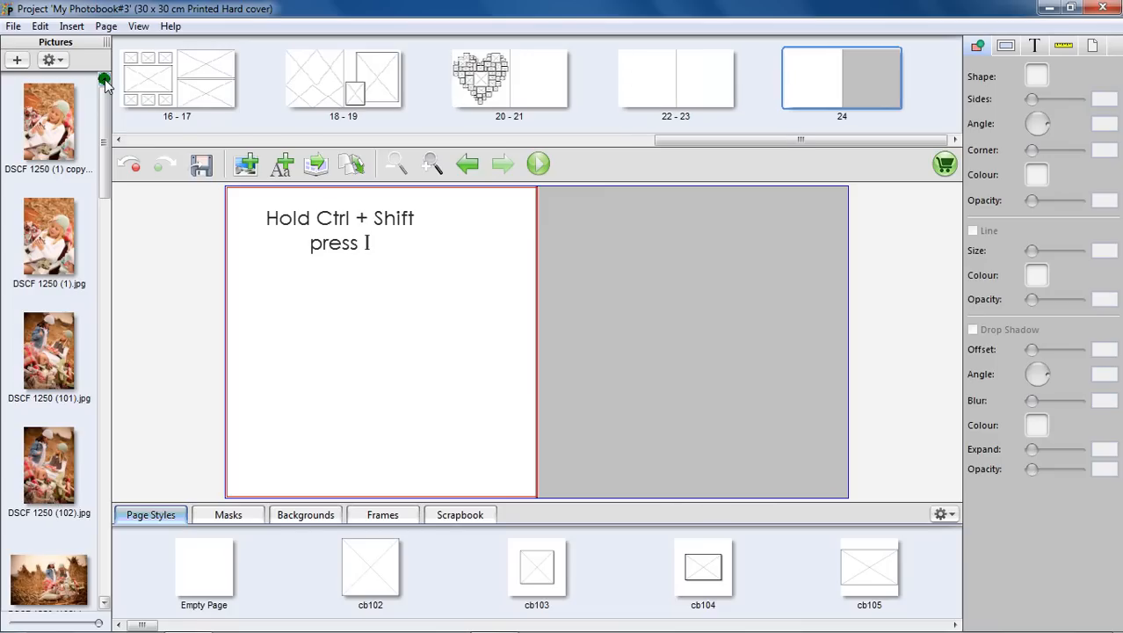
# Examine the layouts of page 1 and spreads 2-3, 4-5 and 6-7, and return to page 1.
pyautogui.moveTo(677, 141); pyautogui.dragTo(132, 125)
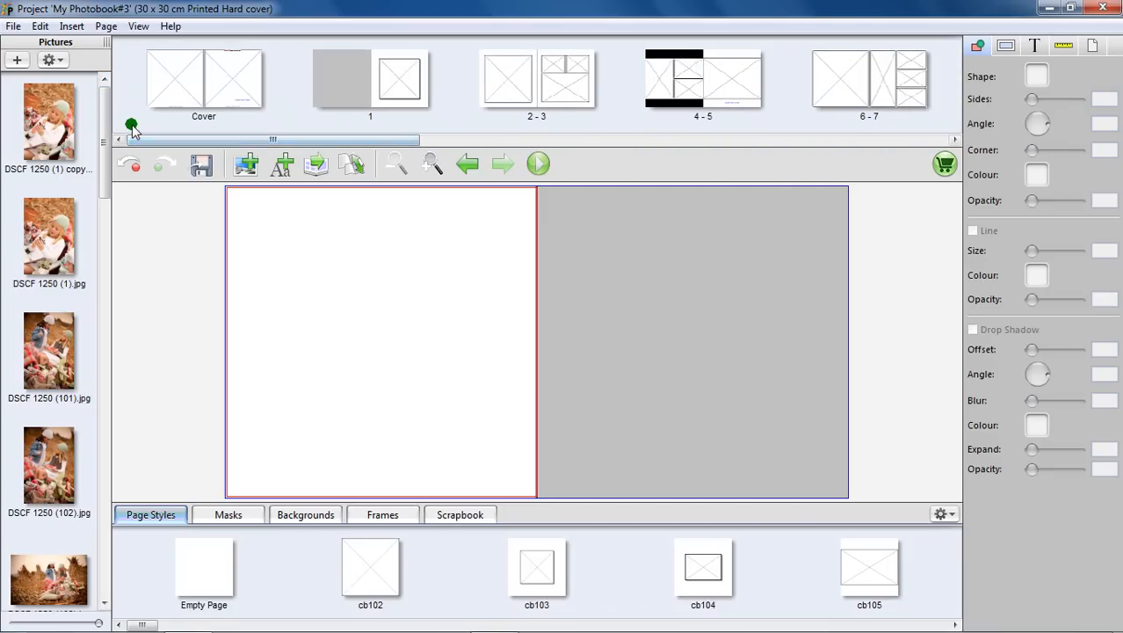
pyautogui.click(400, 84)
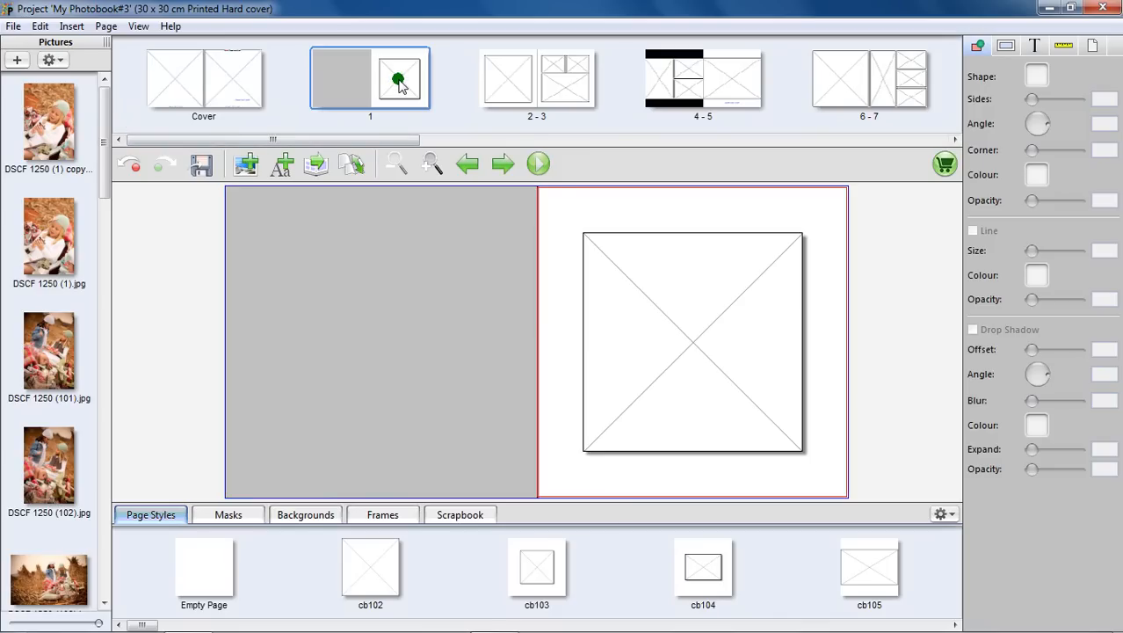
pyautogui.click(527, 77)
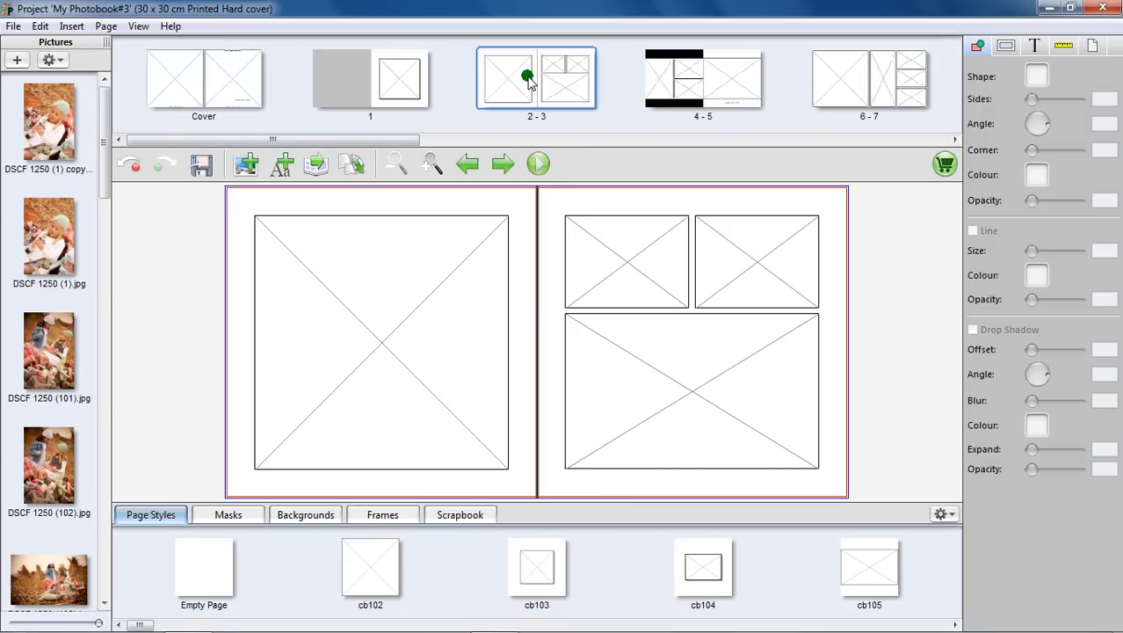
pyautogui.click(697, 84)
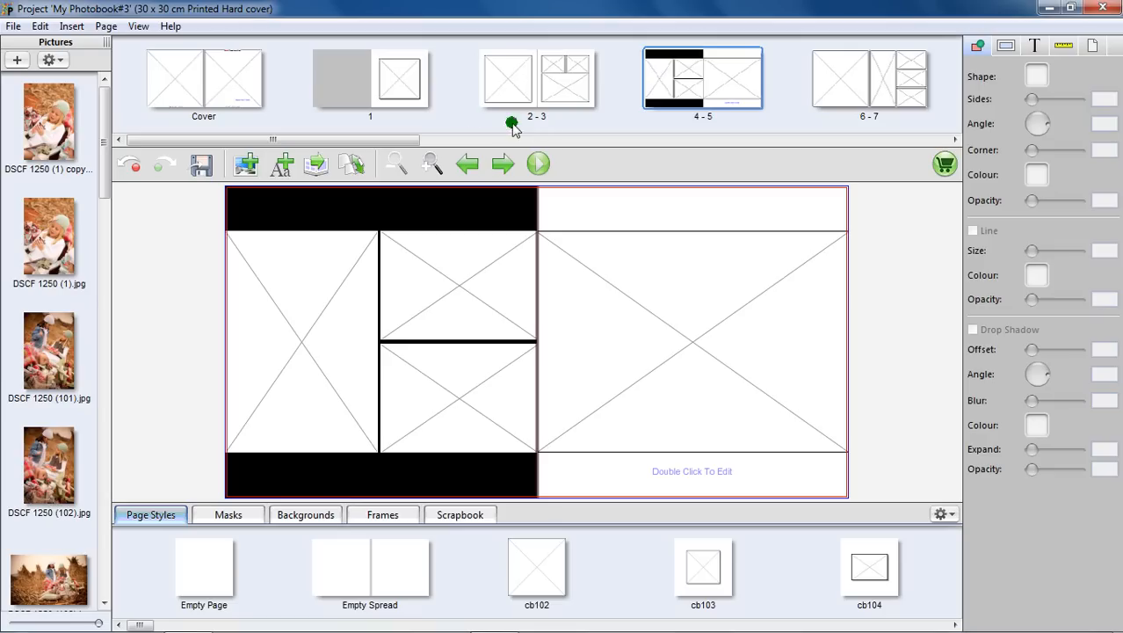
pyautogui.click(394, 79)
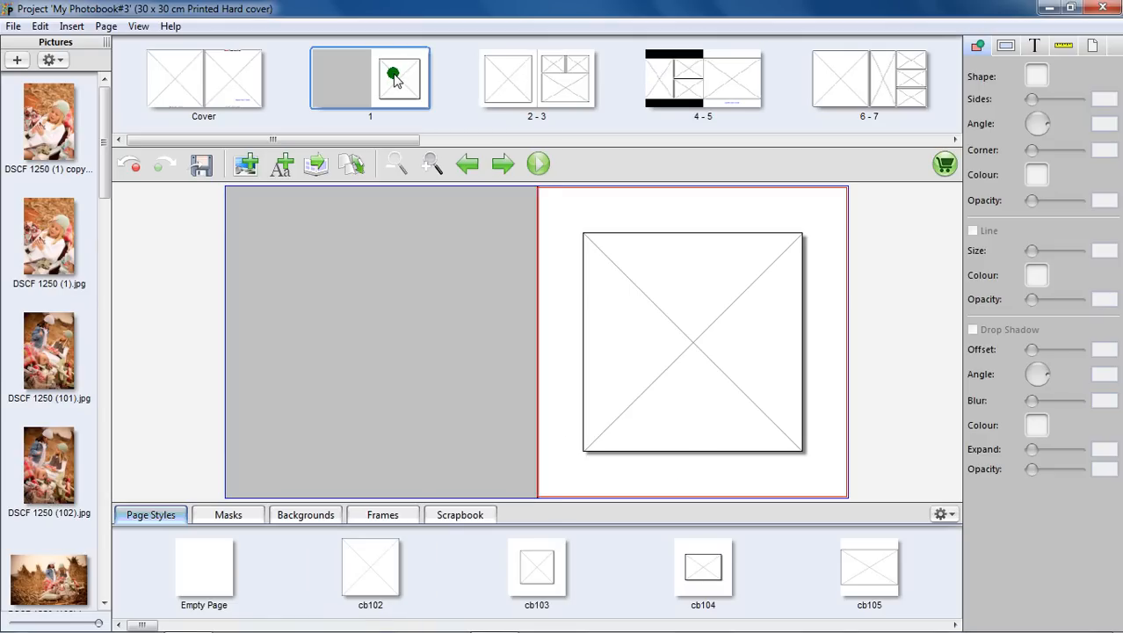
pyautogui.click(502, 165)
pyautogui.click(503, 166)
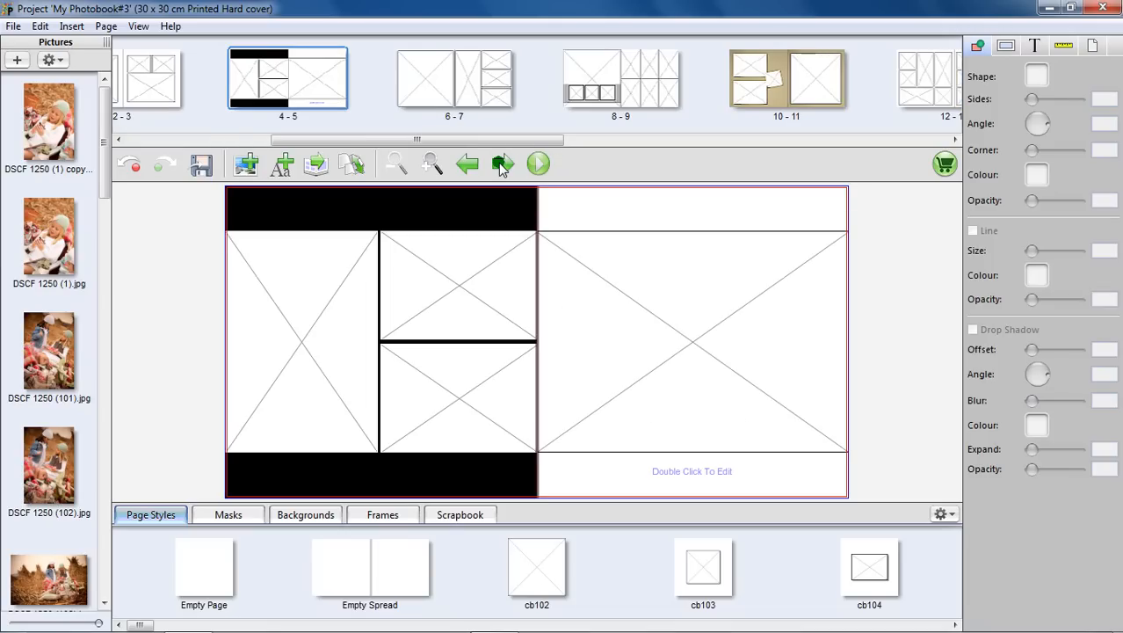
pyautogui.click(451, 88)
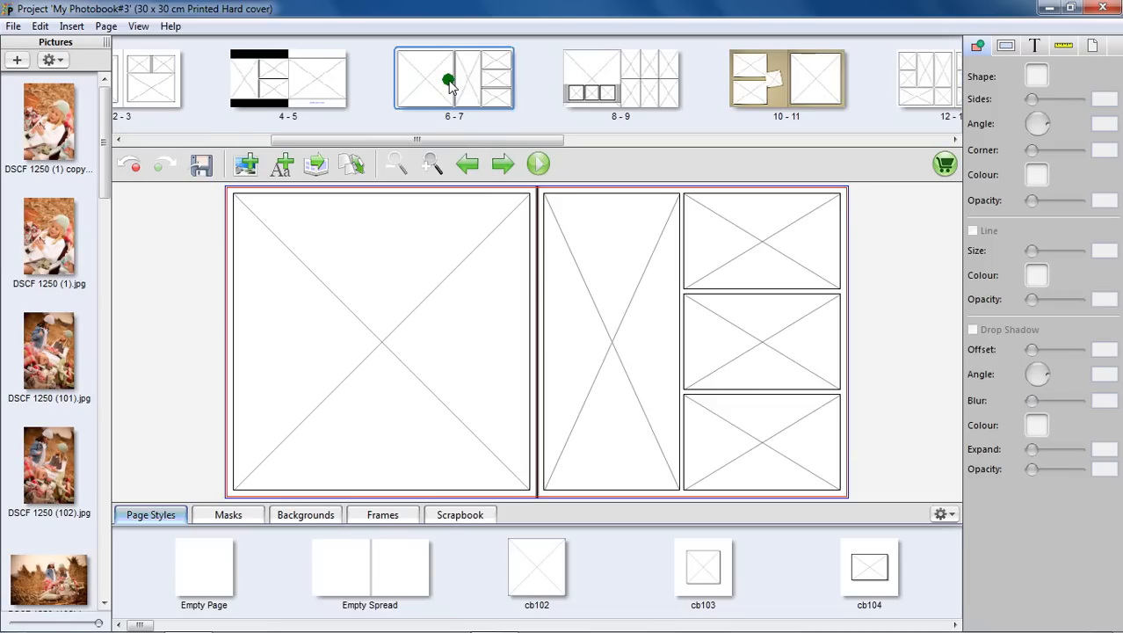
pyautogui.moveTo(453, 132); pyautogui.dragTo(306, 129)
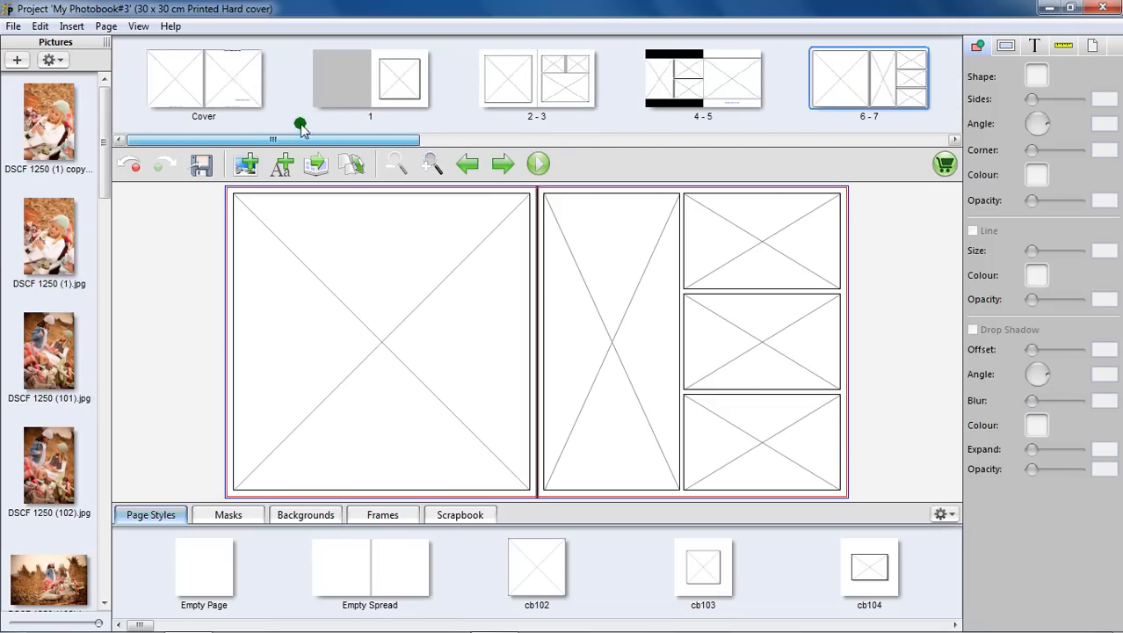
pyautogui.click(390, 90)
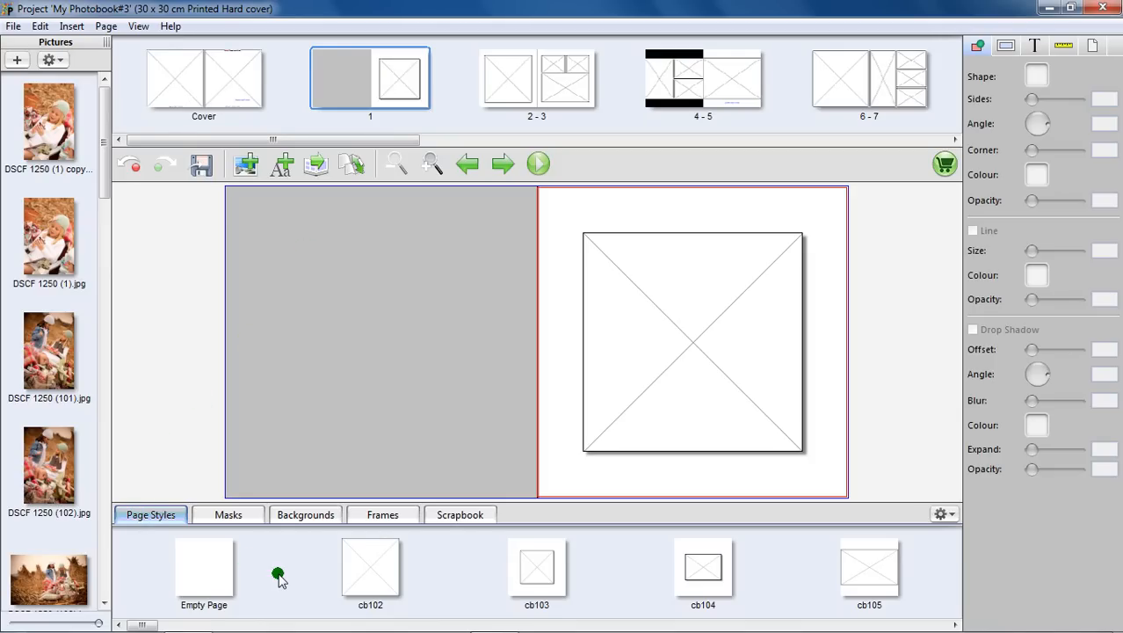
# Try page style cb107 and replace it with cb108 on page 1.
pyautogui.scroll(-3, 278, 576)
pyautogui.scroll(-5, 278, 577)
pyautogui.scroll(-4, 278, 577)
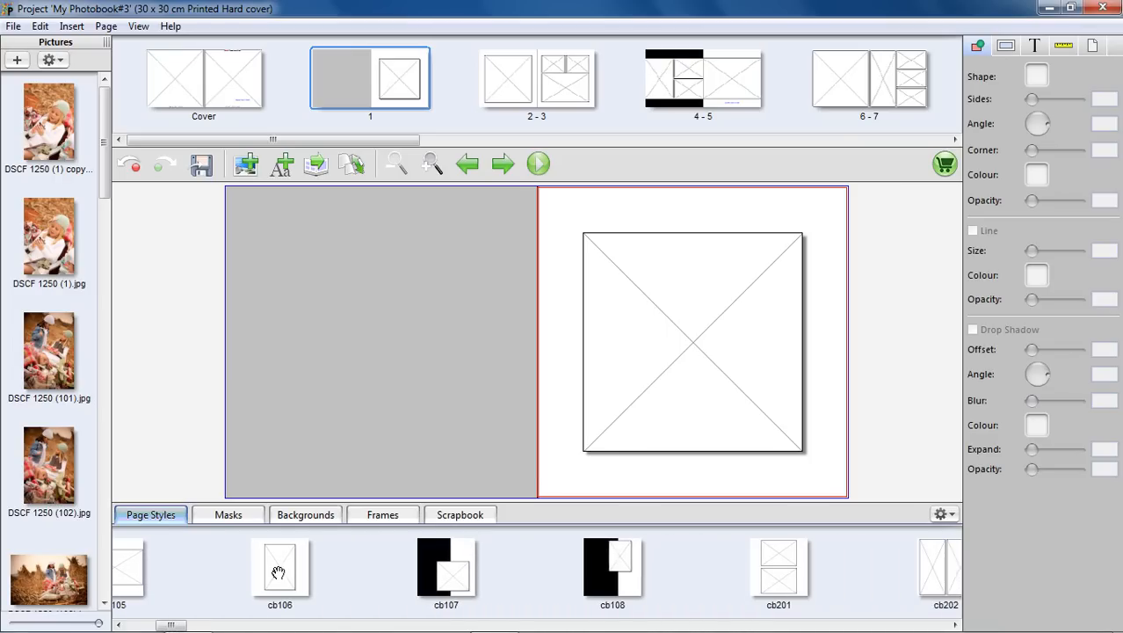
pyautogui.scroll(-2, 277, 574)
pyautogui.scroll(-1, 277, 576)
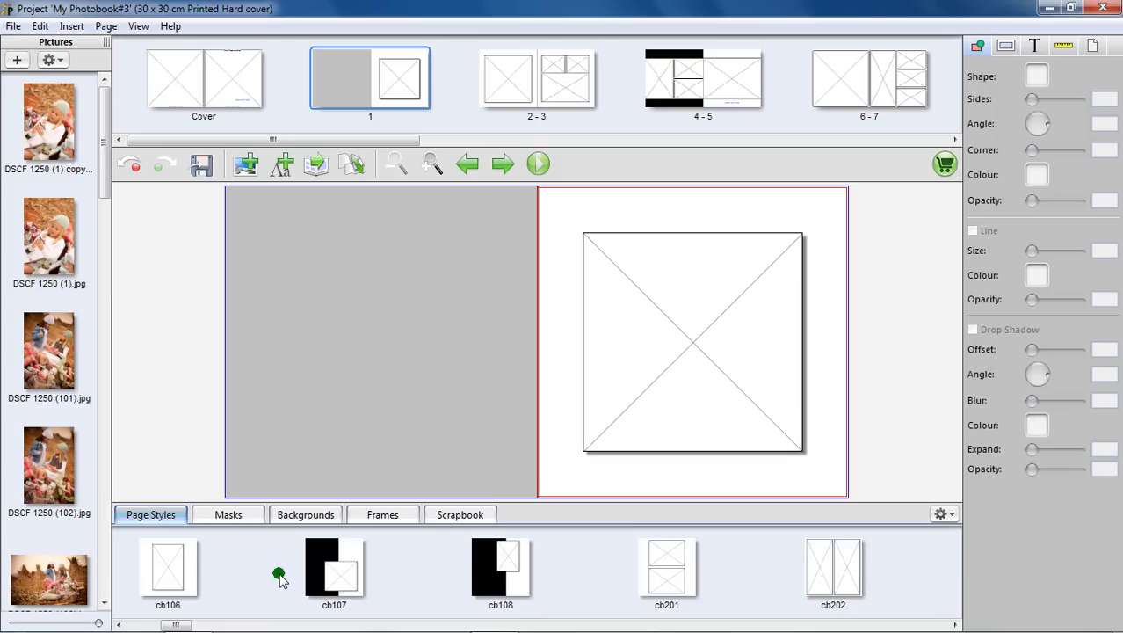
pyautogui.moveTo(328, 572); pyautogui.dragTo(684, 342)
pyautogui.moveTo(519, 572); pyautogui.dragTo(712, 417)
pyautogui.moveTo(705, 341); pyautogui.dragTo(705, 342)
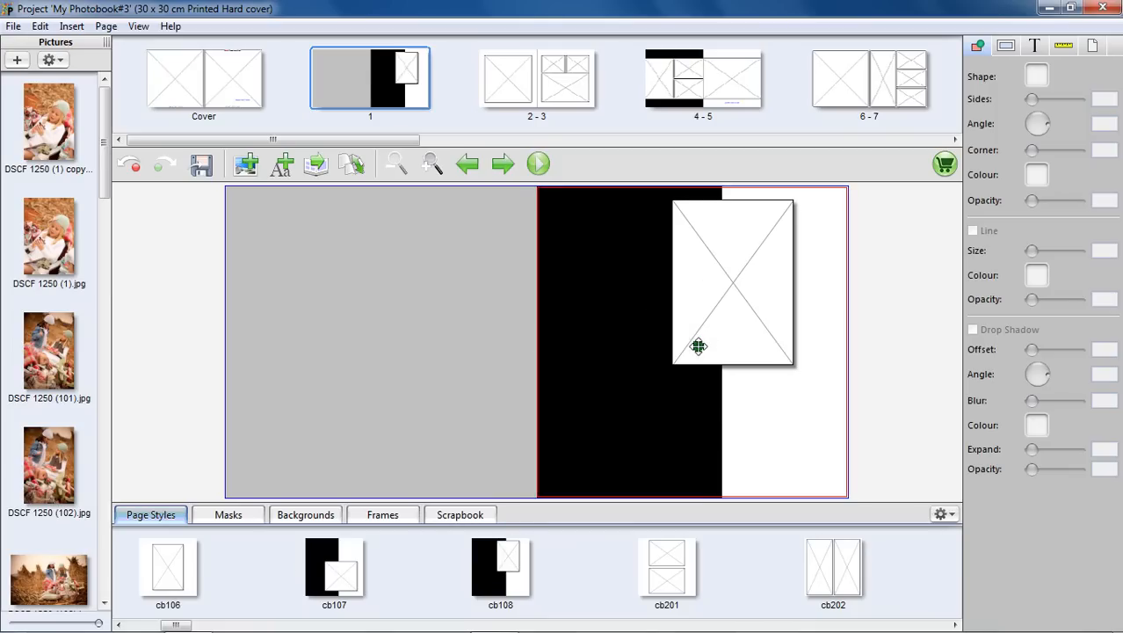
# Apply page style cb106 to page 1 and place the picture DSCF 1250 (1) copy in its picture box.
pyautogui.moveTo(158, 571); pyautogui.dragTo(603, 433)
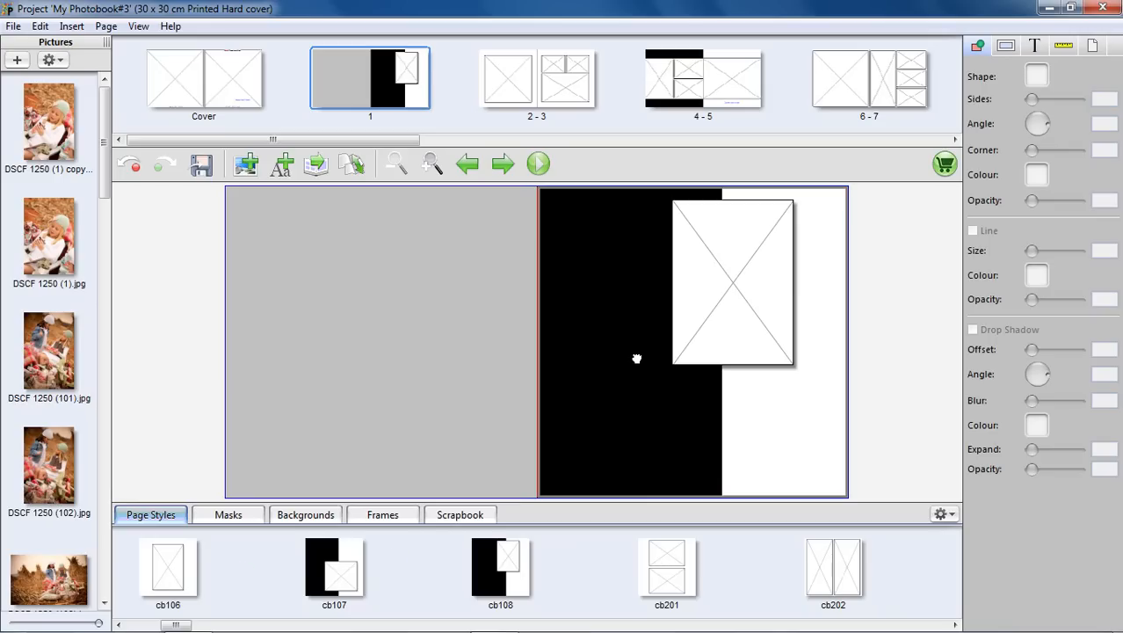
pyautogui.moveTo(636, 359); pyautogui.dragTo(636, 359)
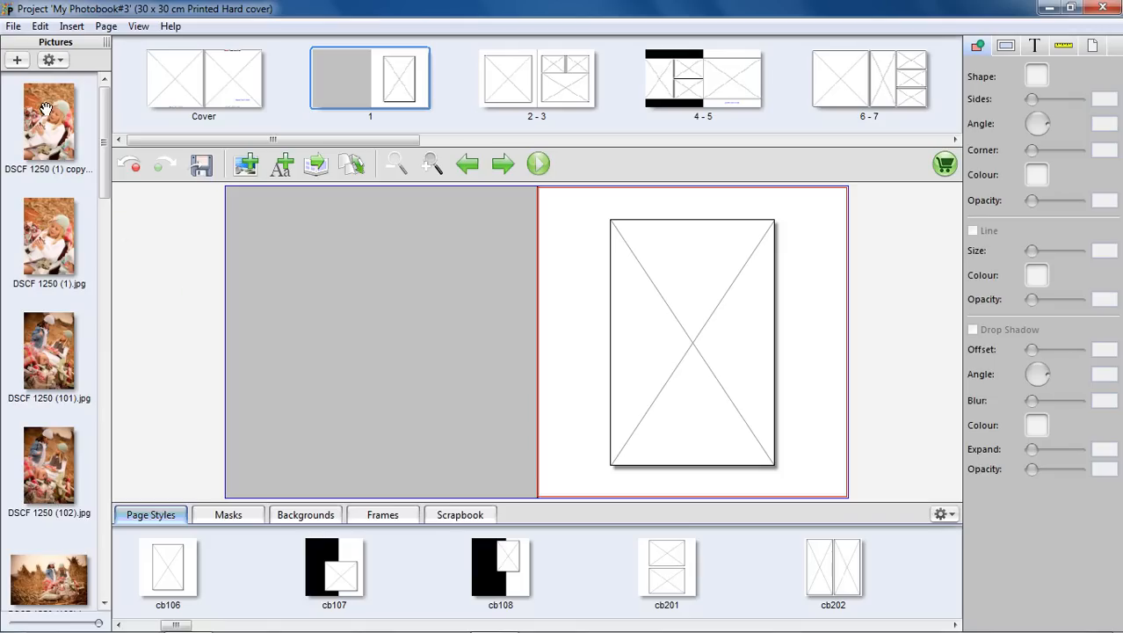
pyautogui.moveTo(45, 107); pyautogui.dragTo(694, 288)
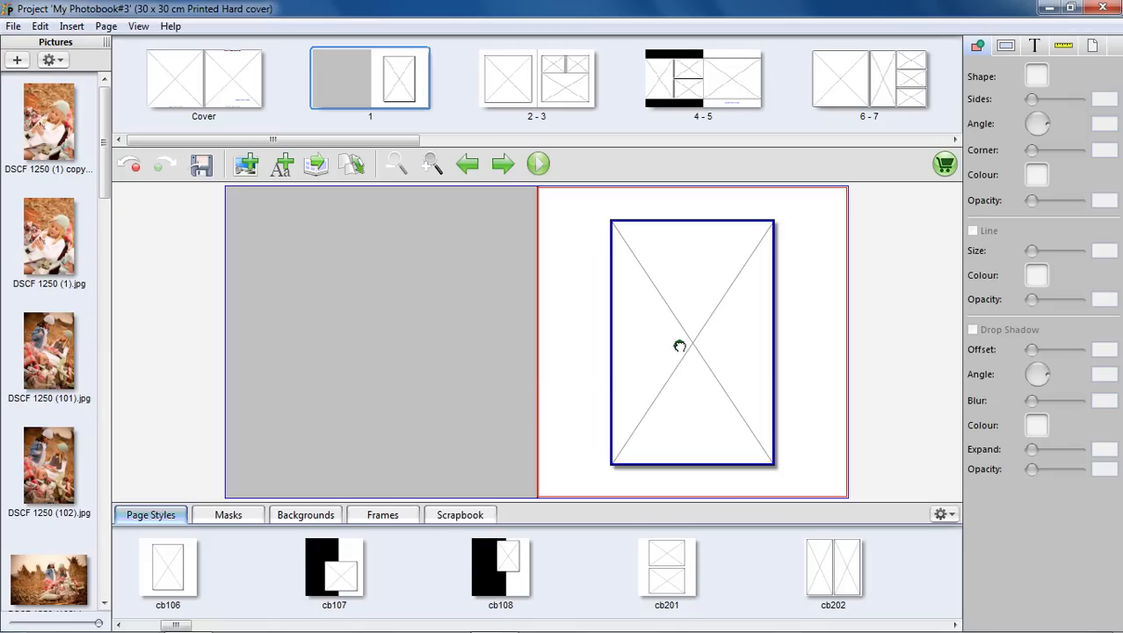
pyautogui.moveTo(691, 342); pyautogui.dragTo(693, 349)
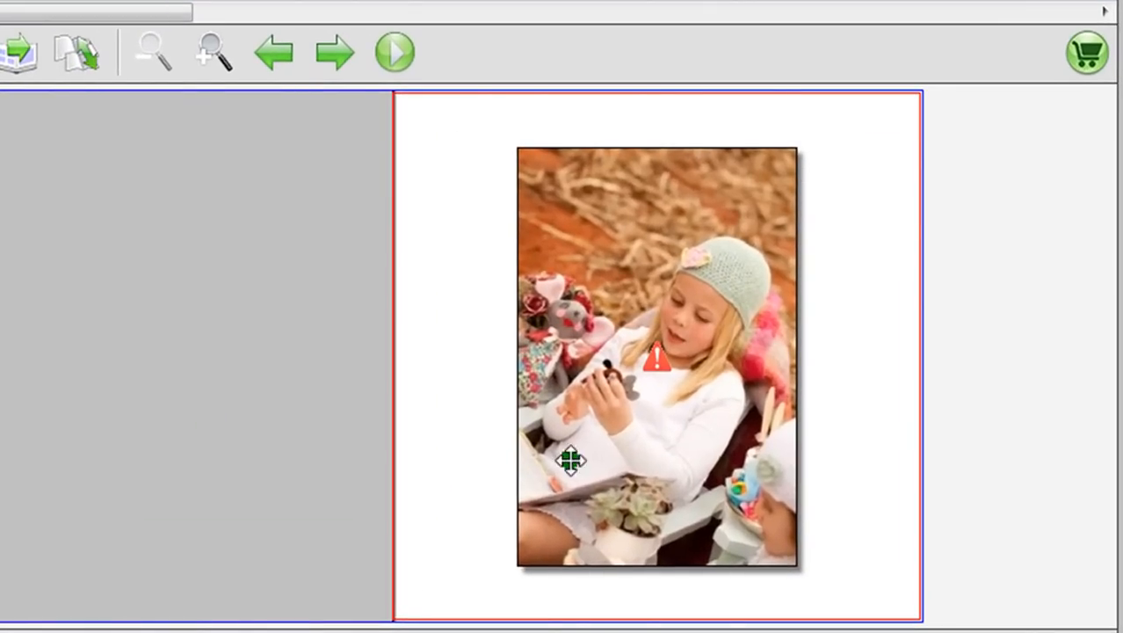
# Try shrinking the page 1 picture from its corner and replacing it with DSCF 1250 (1), undoing each change.
pyautogui.moveTo(657, 367)
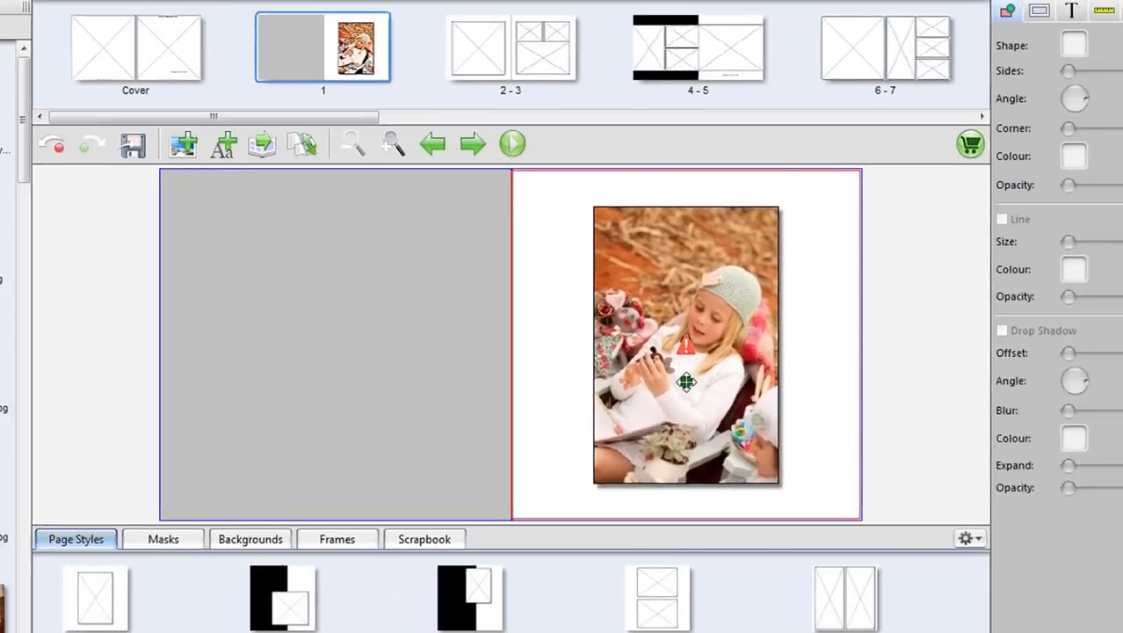
pyautogui.click(657, 413)
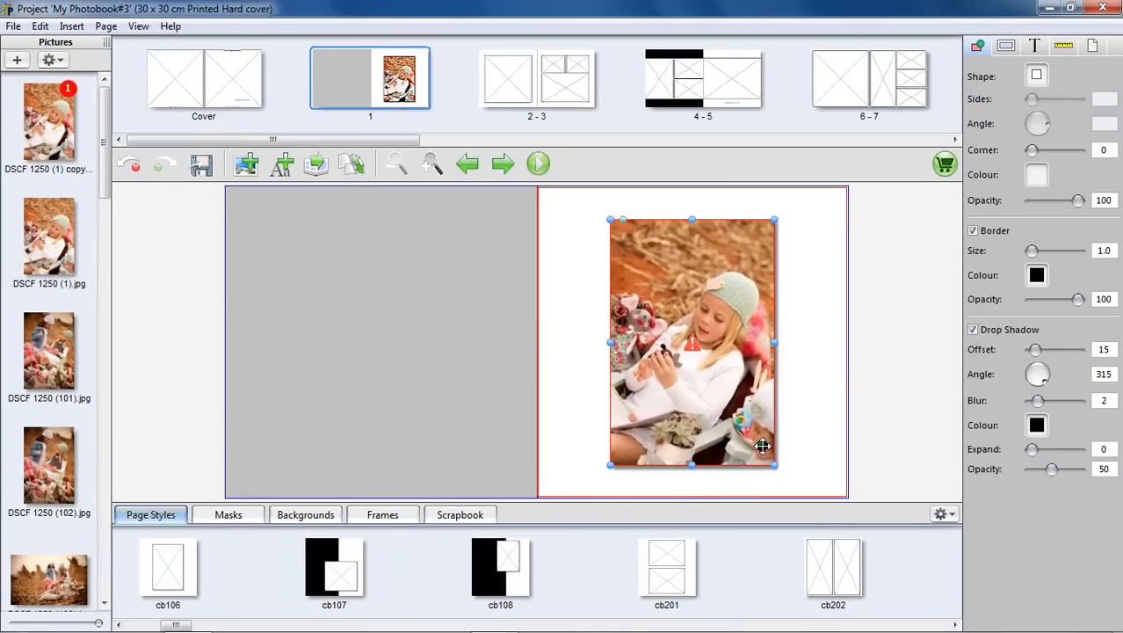
pyautogui.moveTo(774, 466); pyautogui.dragTo(646, 270)
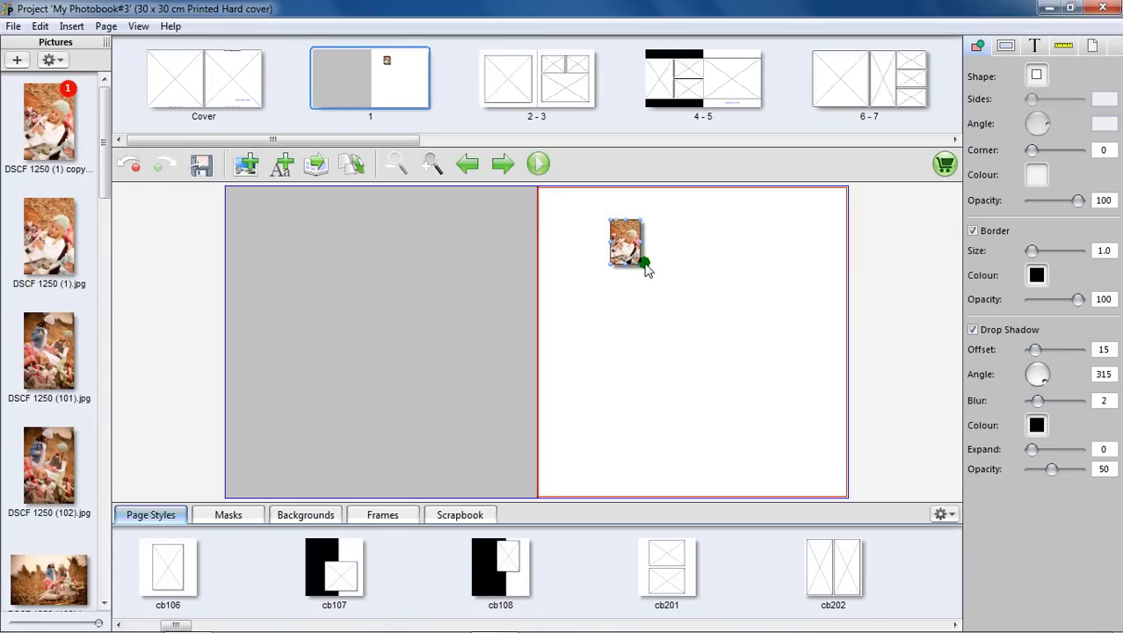
pyautogui.click(129, 167)
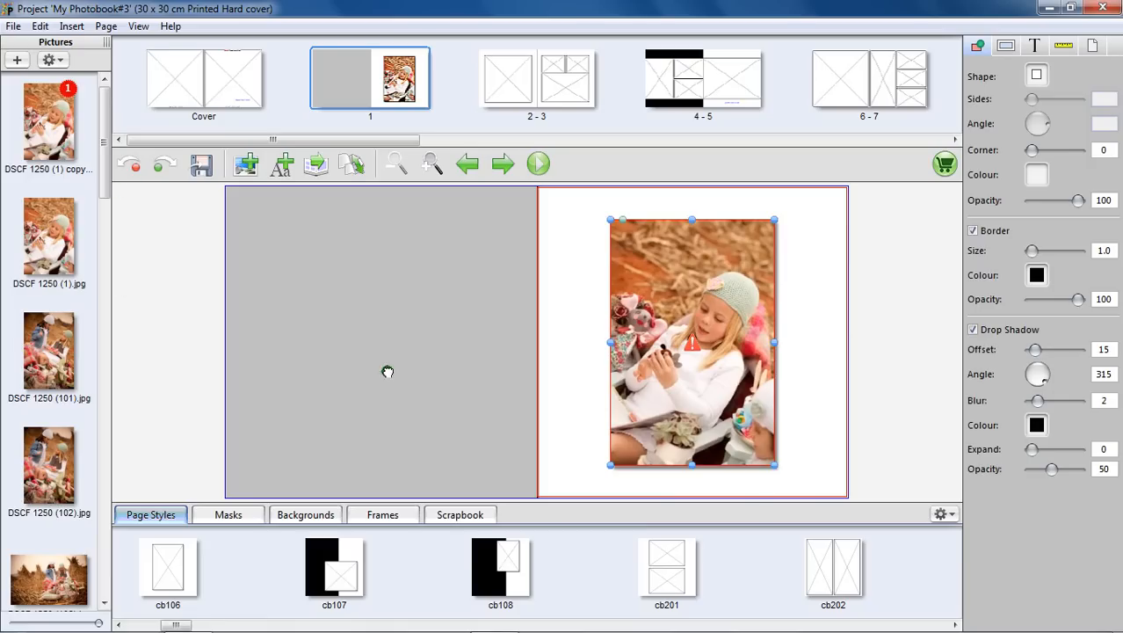
pyautogui.click(701, 349)
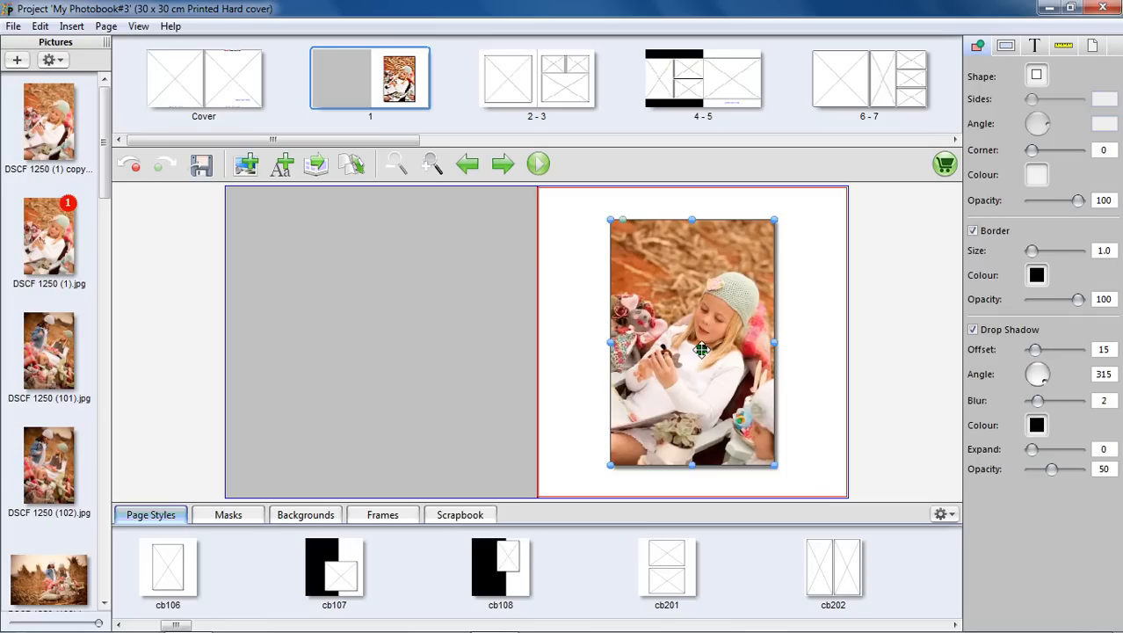
pyautogui.click(132, 168)
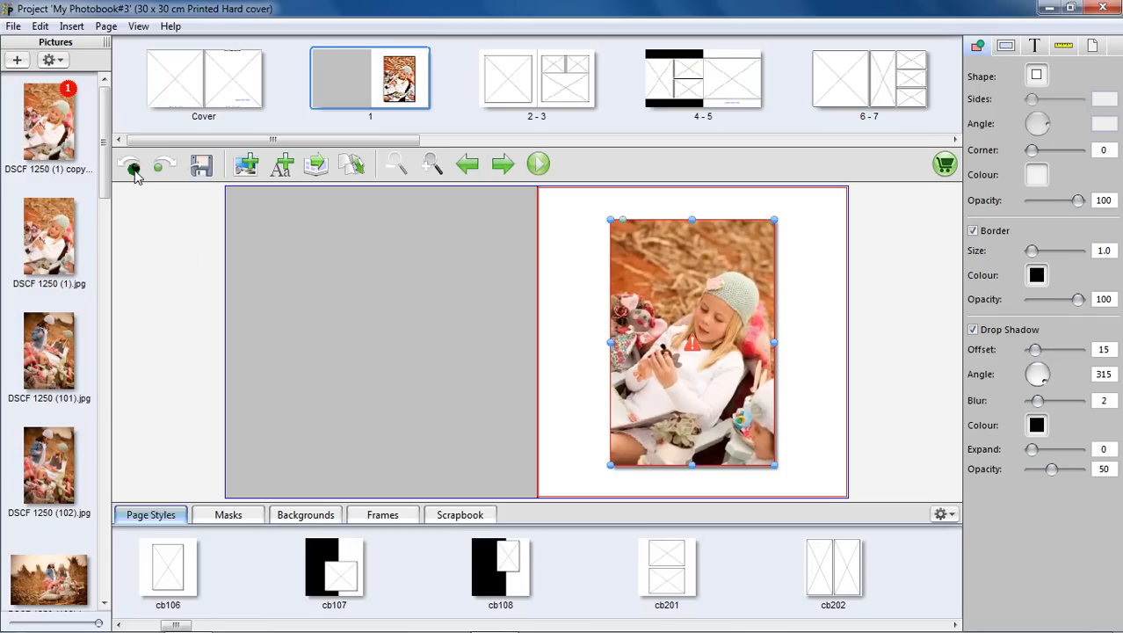
# Run the order check, read the details of the Low Quality Picture entry for page 1, and cancel the order.
pyautogui.click(944, 165)
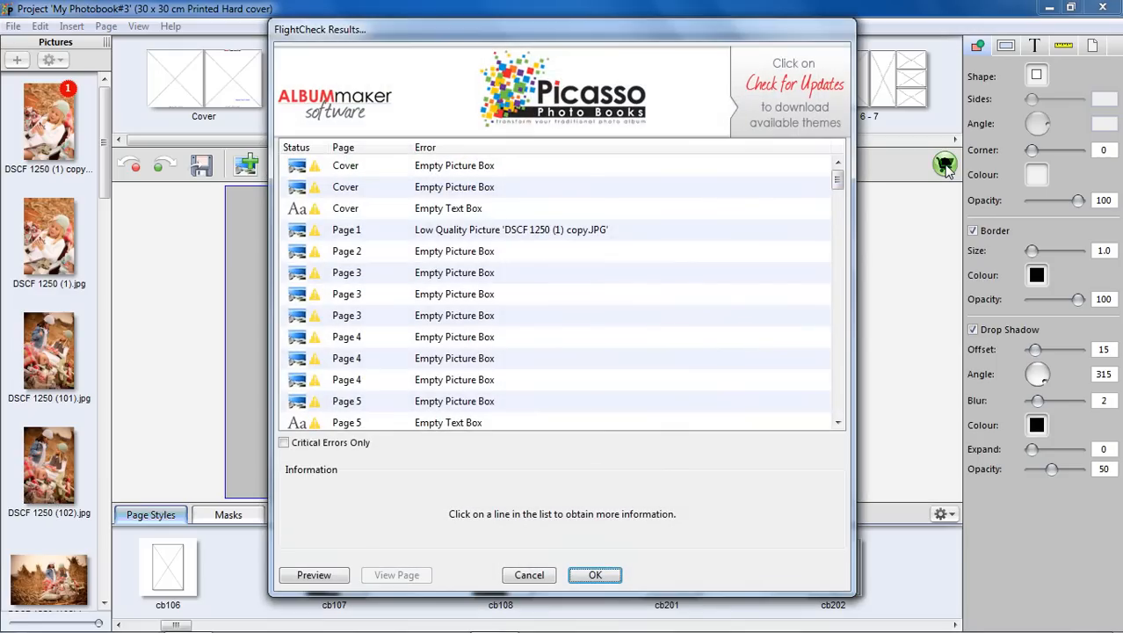
pyautogui.click(597, 233)
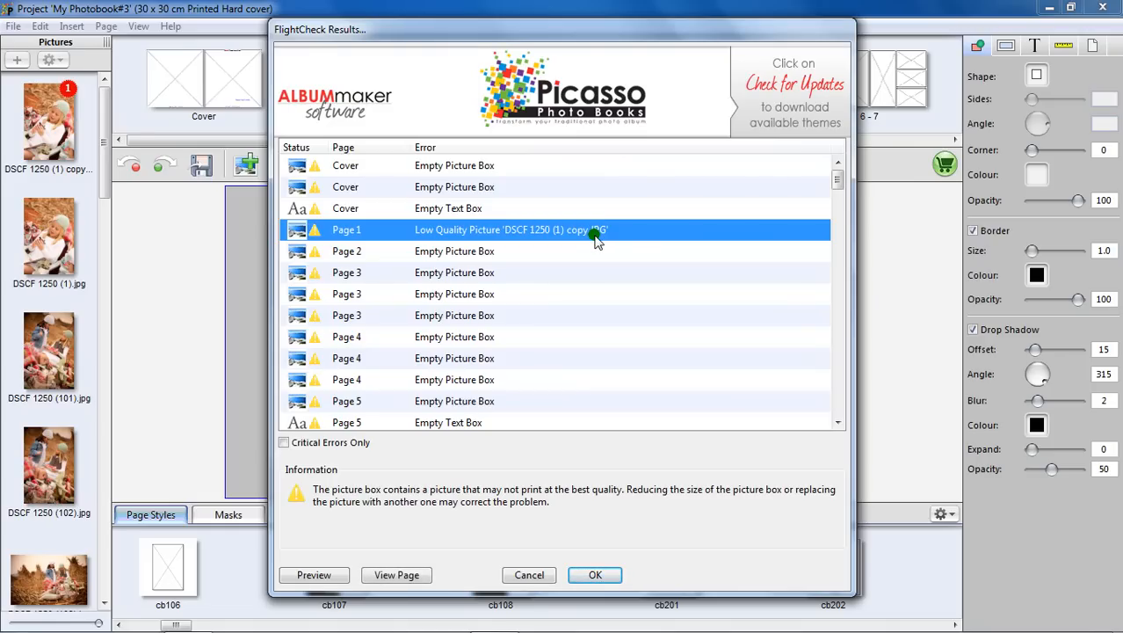
pyautogui.click(532, 574)
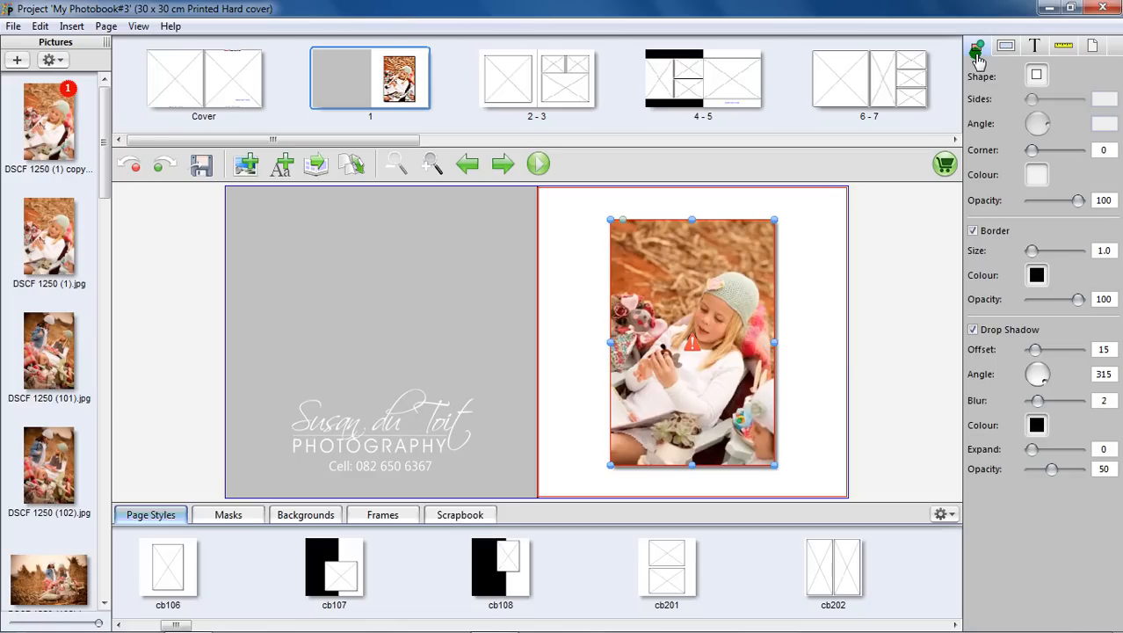
# Review the orientation and enhancement, text, and position and size settings of the page 1 picture.
pyautogui.click(1007, 55)
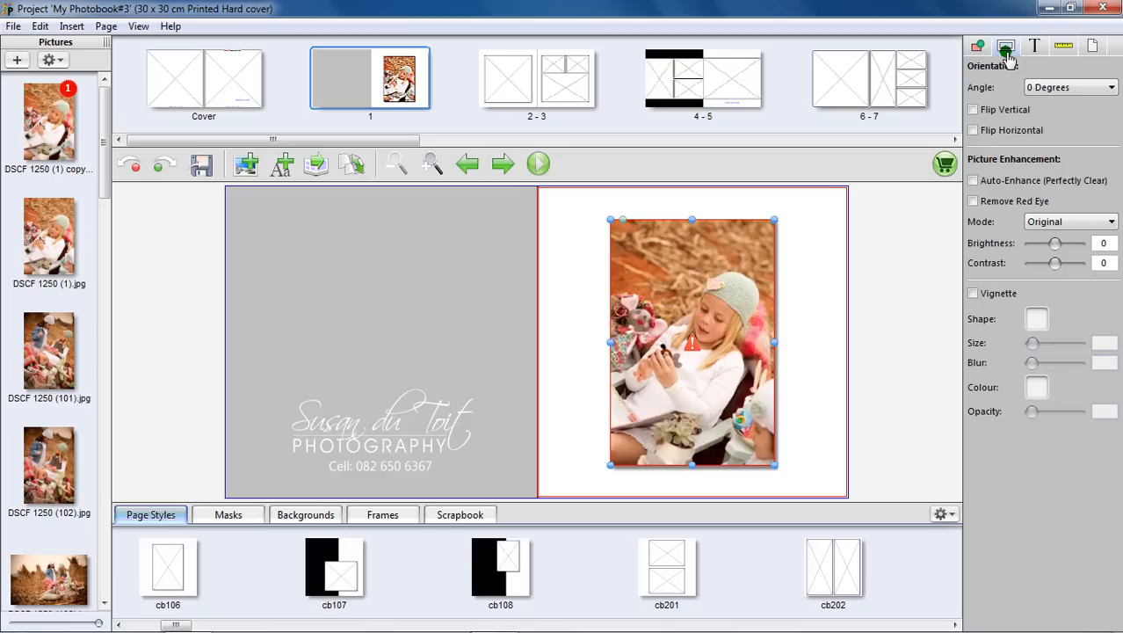
pyautogui.click(1034, 51)
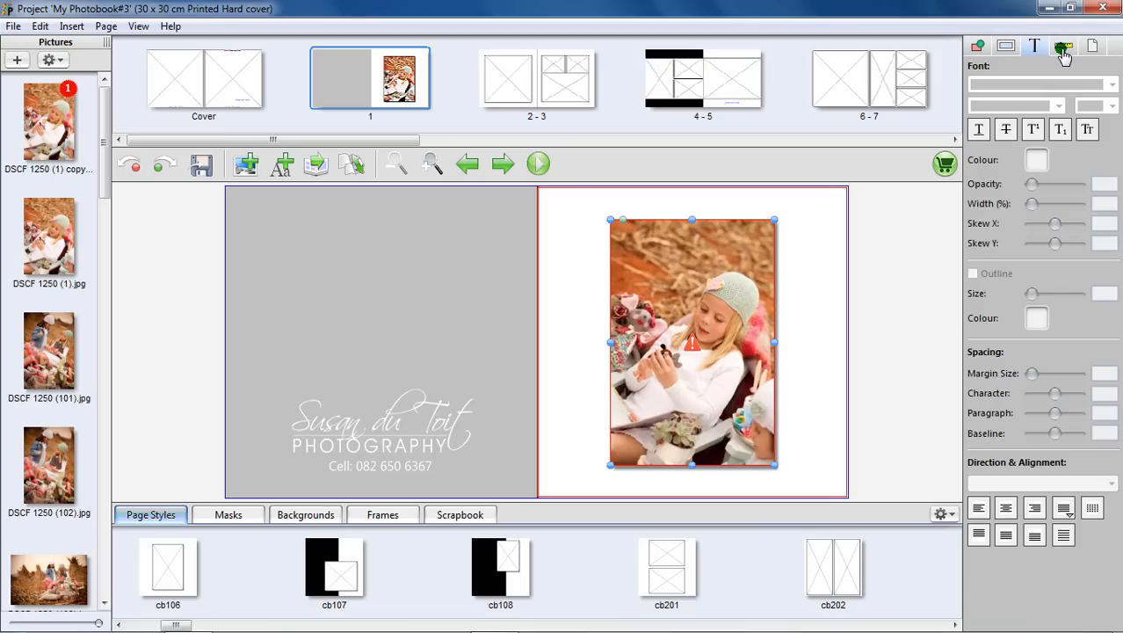
pyautogui.click(1063, 51)
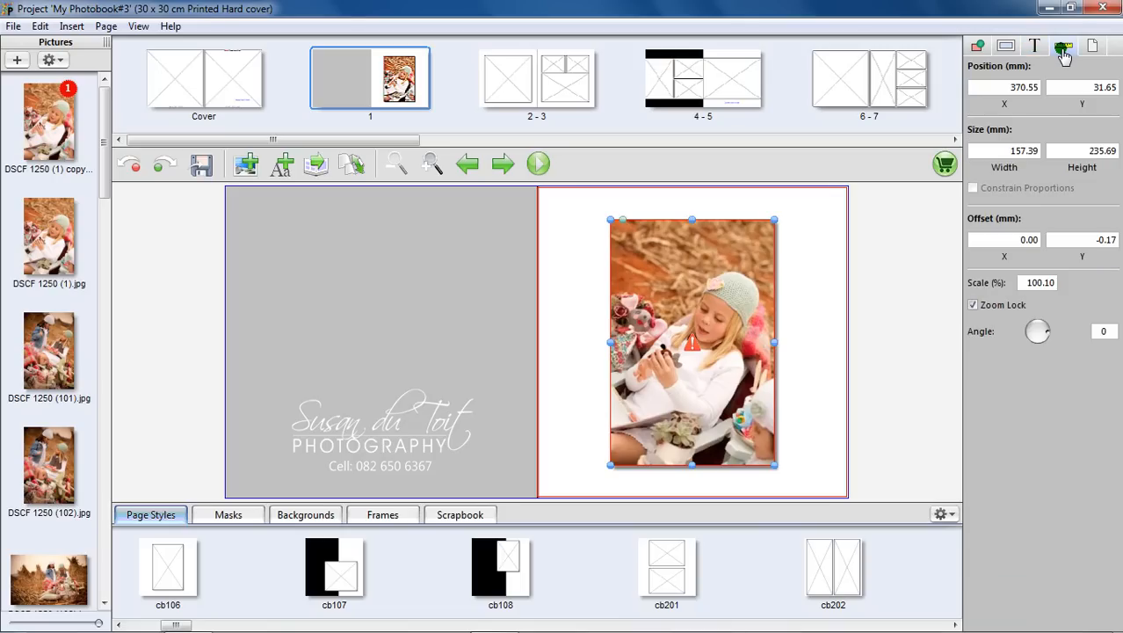
# Set the right page background of page 1 to Black and deselect the picture.
pyautogui.click(1090, 49)
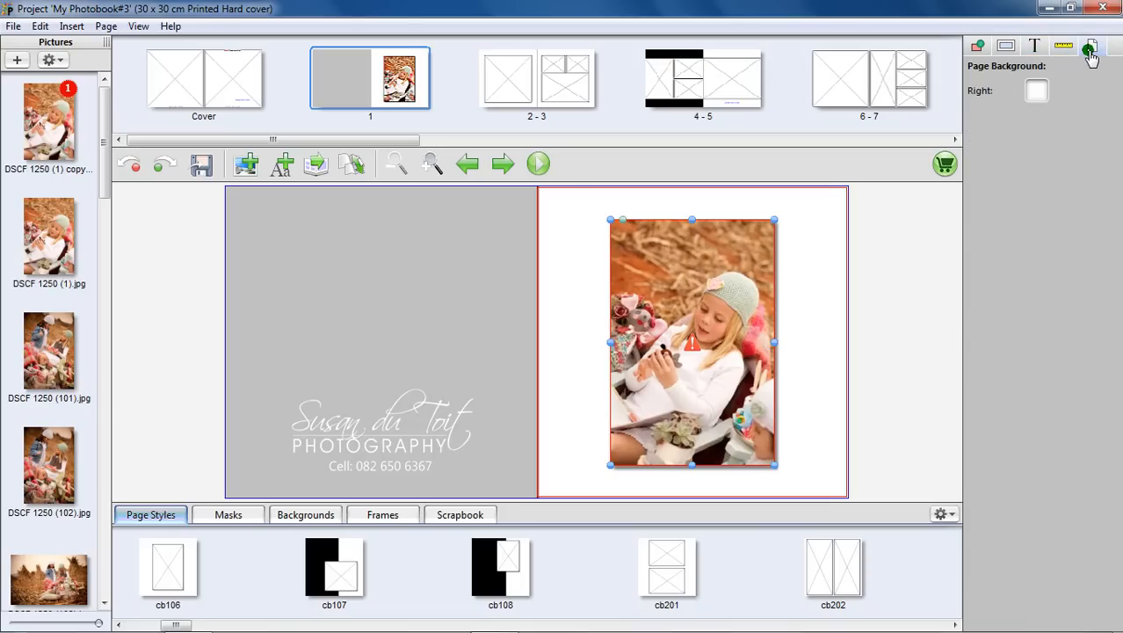
pyautogui.click(1037, 90)
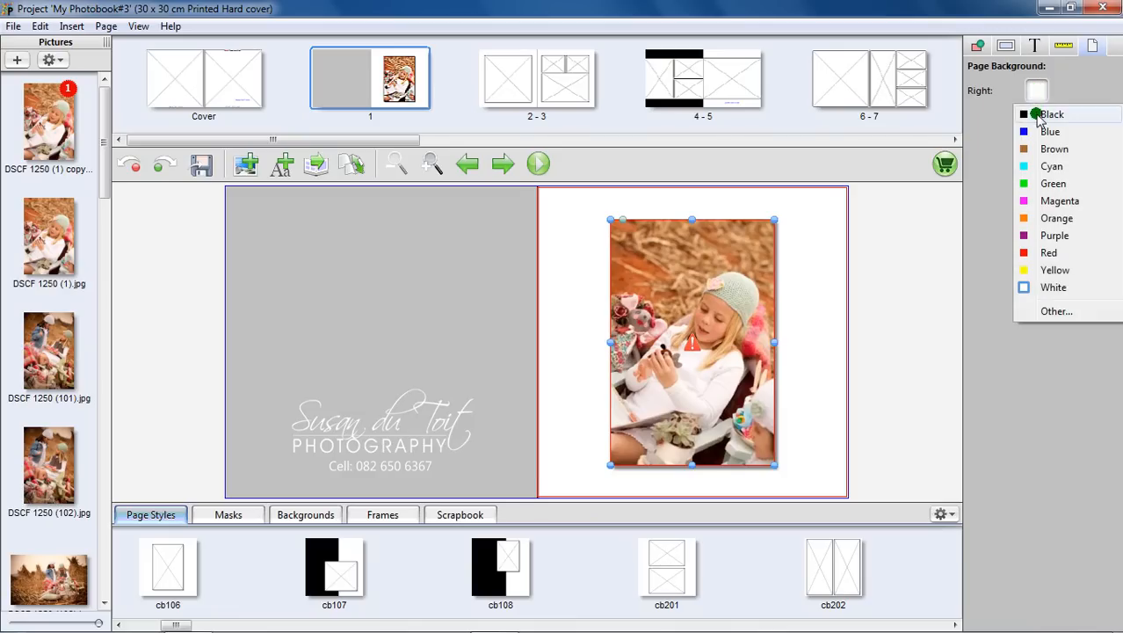
pyautogui.click(1036, 116)
pyautogui.click(938, 269)
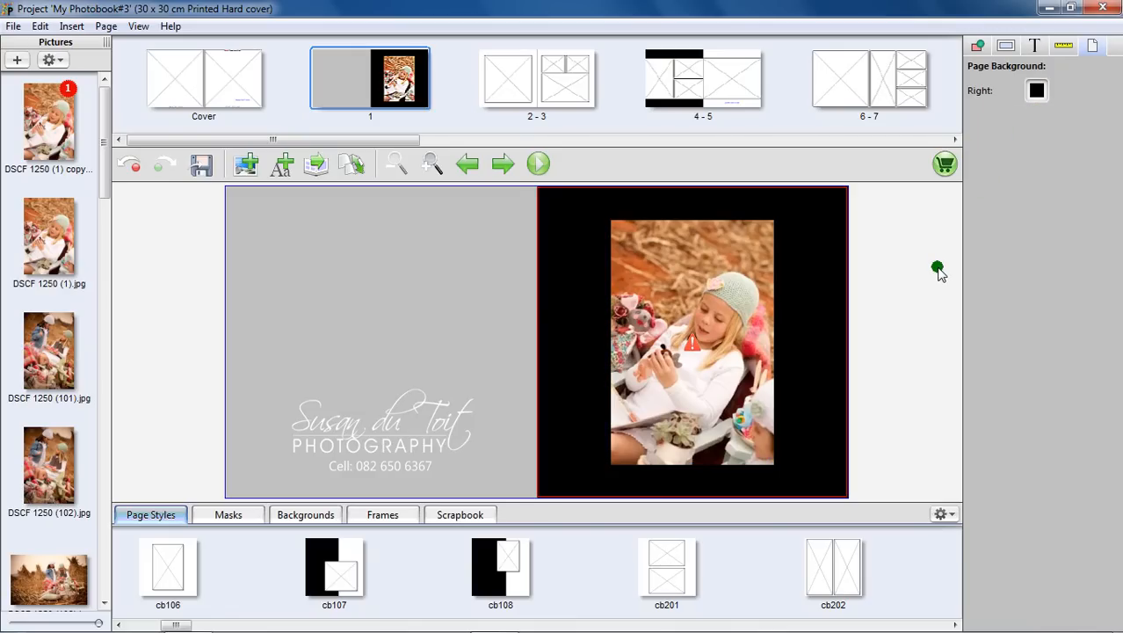
# Undo the page 1 background colour change and redo it.
pyautogui.click(132, 171)
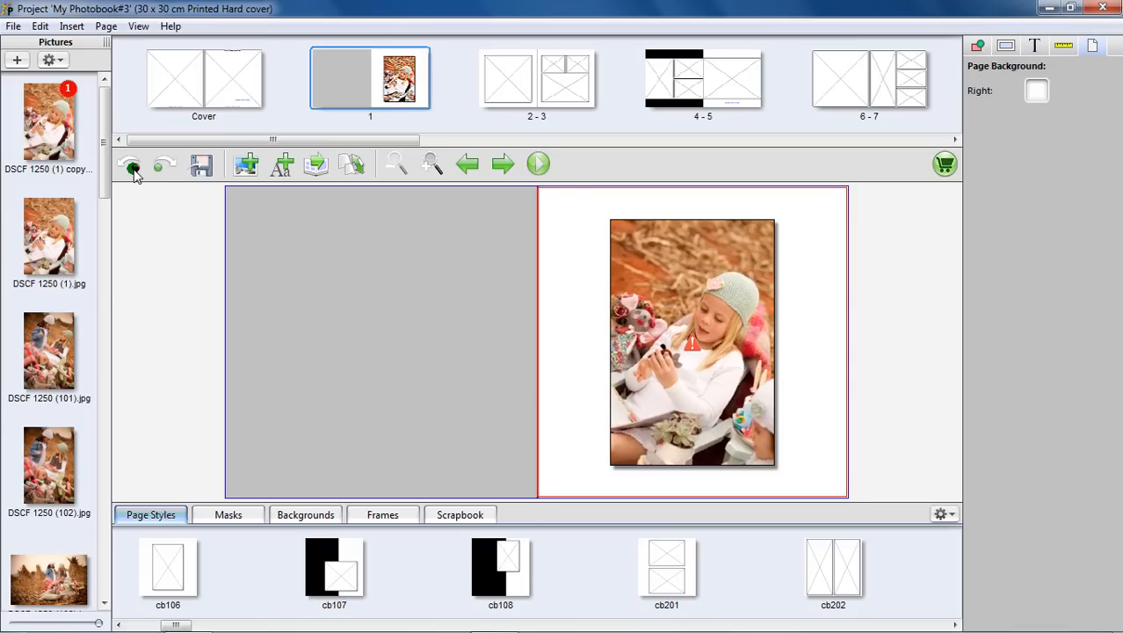
pyautogui.click(161, 169)
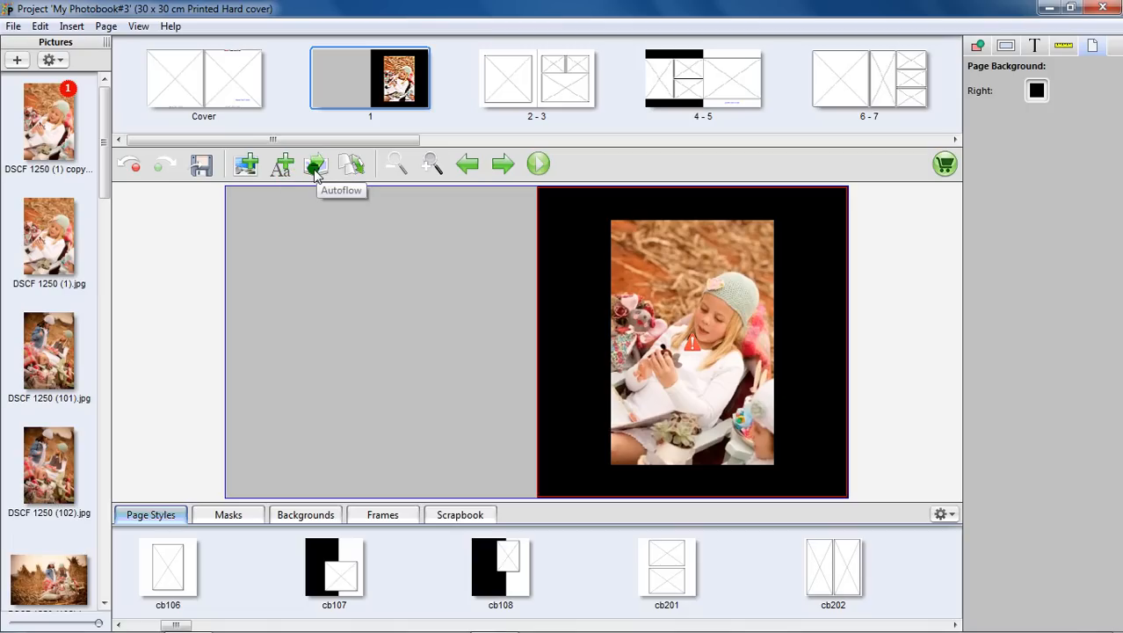
pyautogui.moveTo(105, 179); pyautogui.dragTo(132, 150)
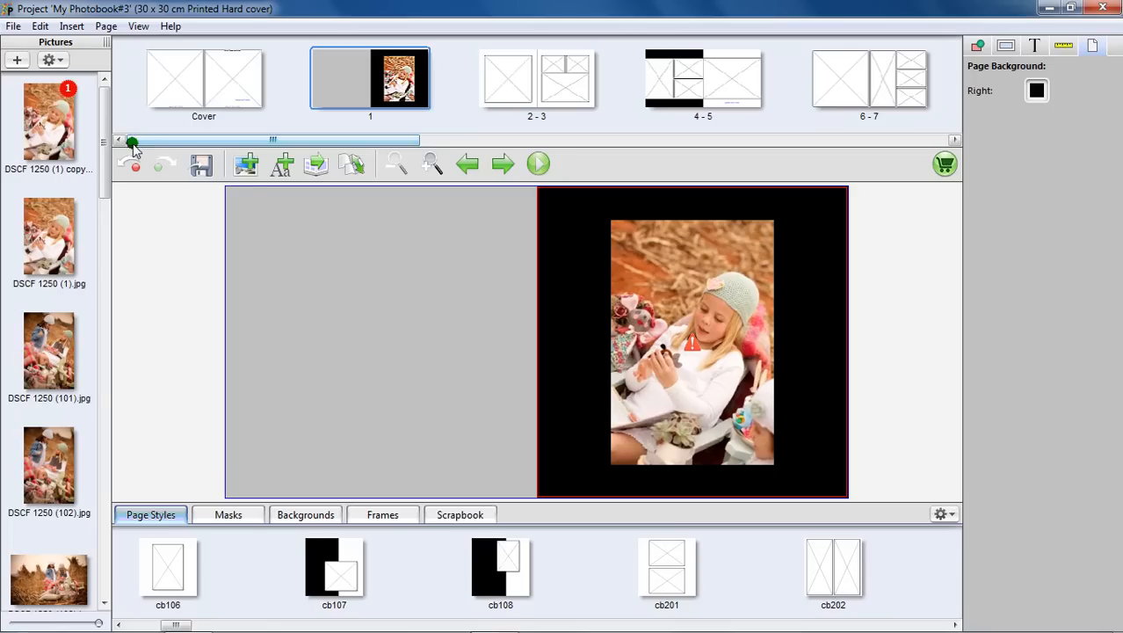
# View the alternative products the project can be changed to, cancel the product change, and zoom in on page 1.
pyautogui.click(350, 165)
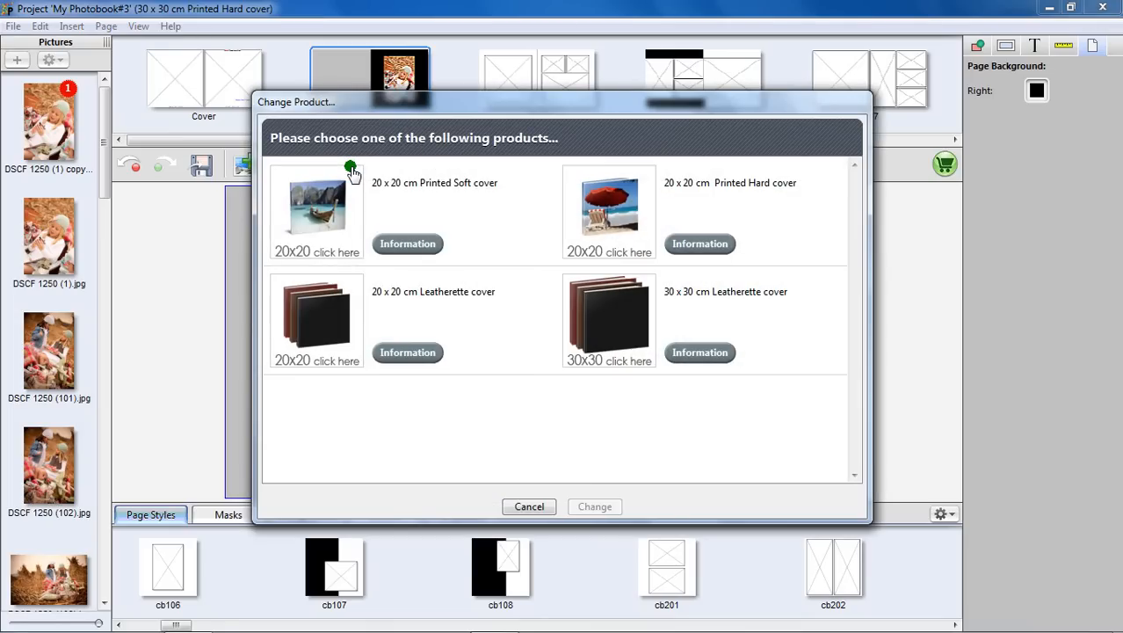
pyautogui.click(516, 508)
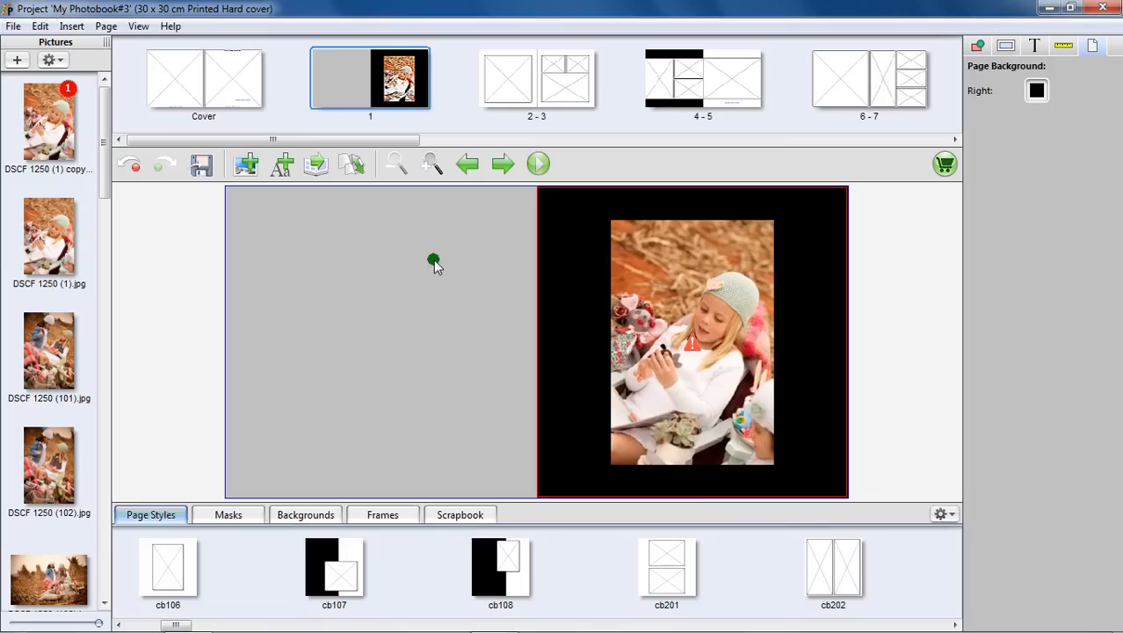
pyautogui.click(431, 163)
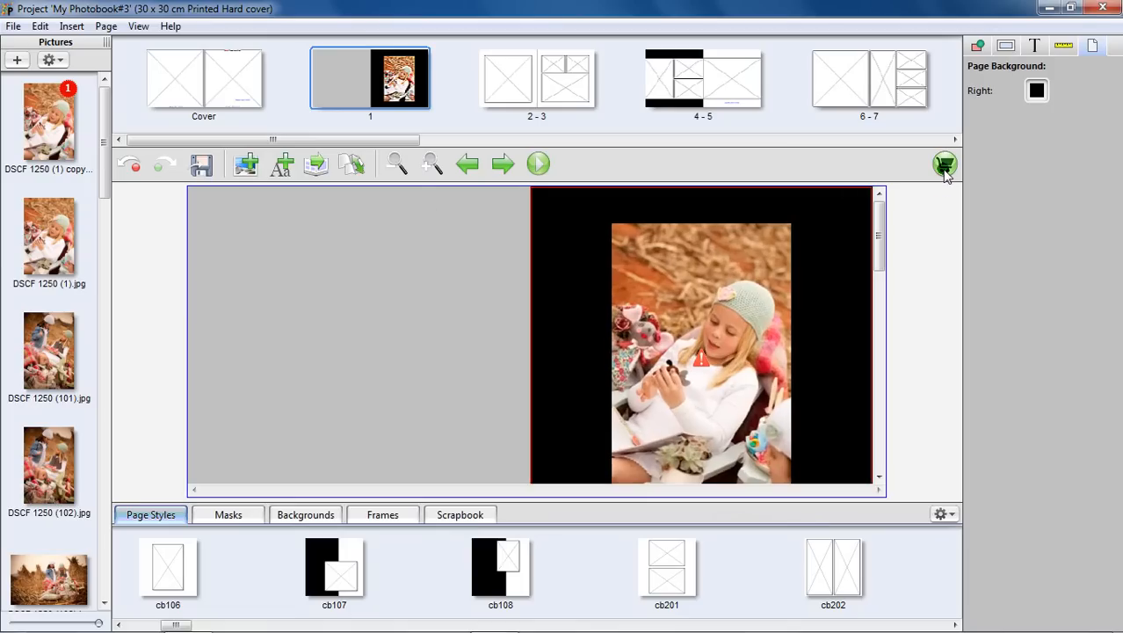